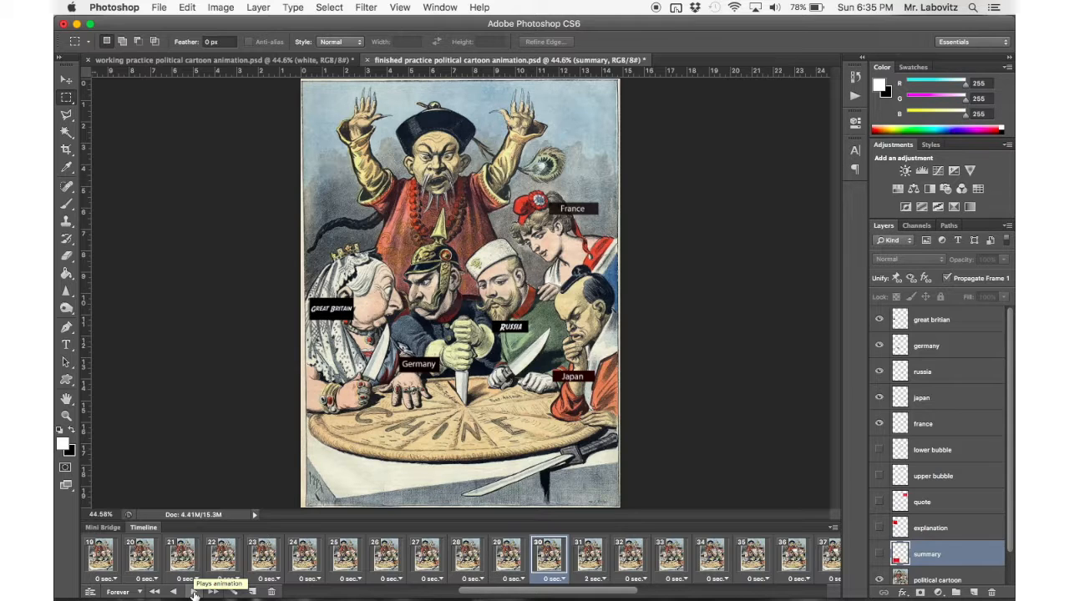
# Switch to the working practice political cartoon animation document and name its topmost layer "great britian".
pyautogui.click(193, 592)
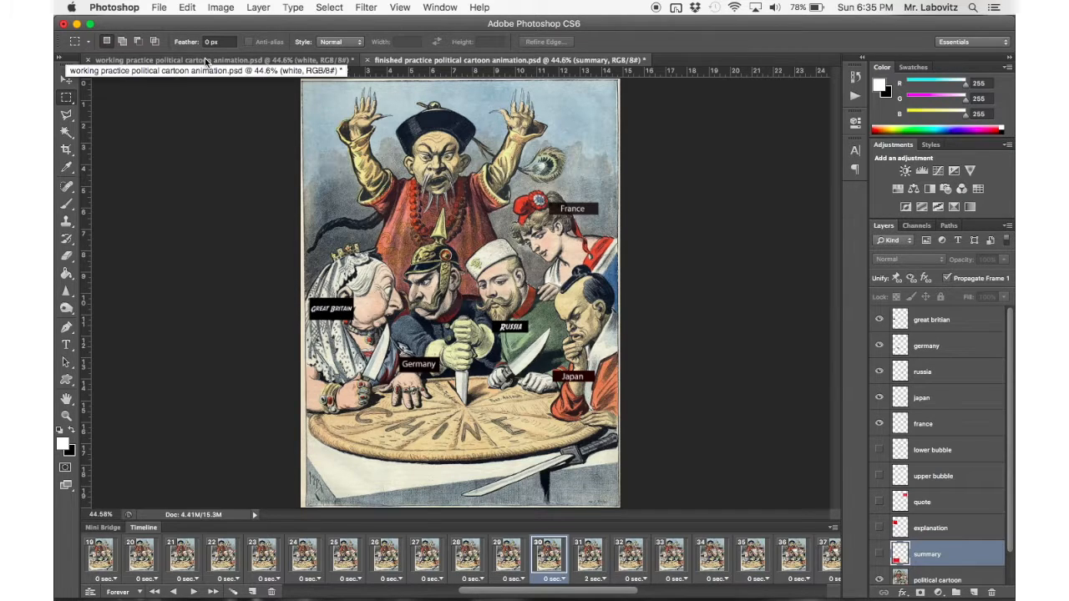
pyautogui.click(313, 62)
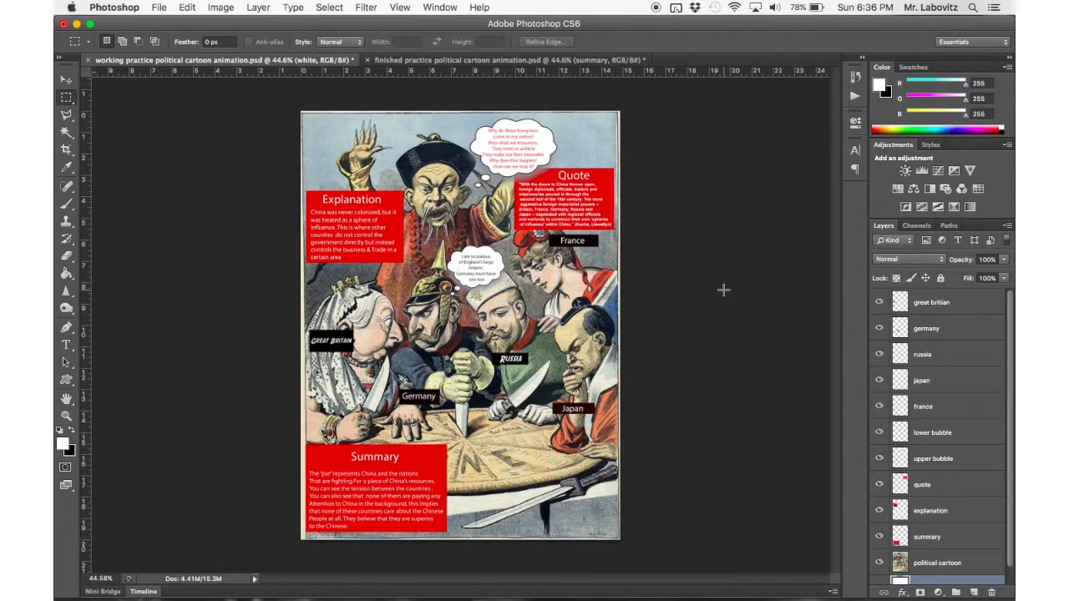
pyautogui.click(951, 311)
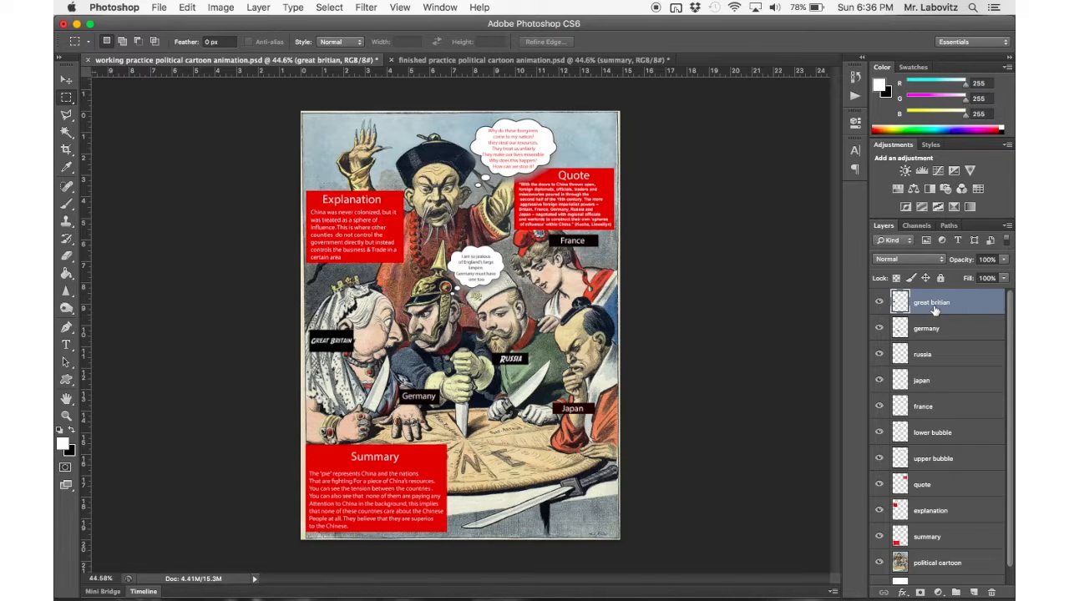
pyautogui.doubleClick(935, 304)
pyautogui.write('great britian')
pyautogui.press('Return')
# Hide and reshow the great britian, germany, russia, japan and france layers to check which label each one holds.
pyautogui.scroll(-1, 913, 378)
pyautogui.scroll(1, 910, 371)
pyautogui.scroll(-1, 908, 332)
pyautogui.scroll(1, 909, 332)
pyautogui.click(879, 304)
pyautogui.click(880, 303)
pyautogui.click(880, 328)
pyautogui.click(880, 328)
pyautogui.click(880, 355)
pyautogui.click(879, 355)
pyautogui.click(879, 302)
pyautogui.click(879, 329)
pyautogui.click(880, 355)
pyautogui.click(880, 381)
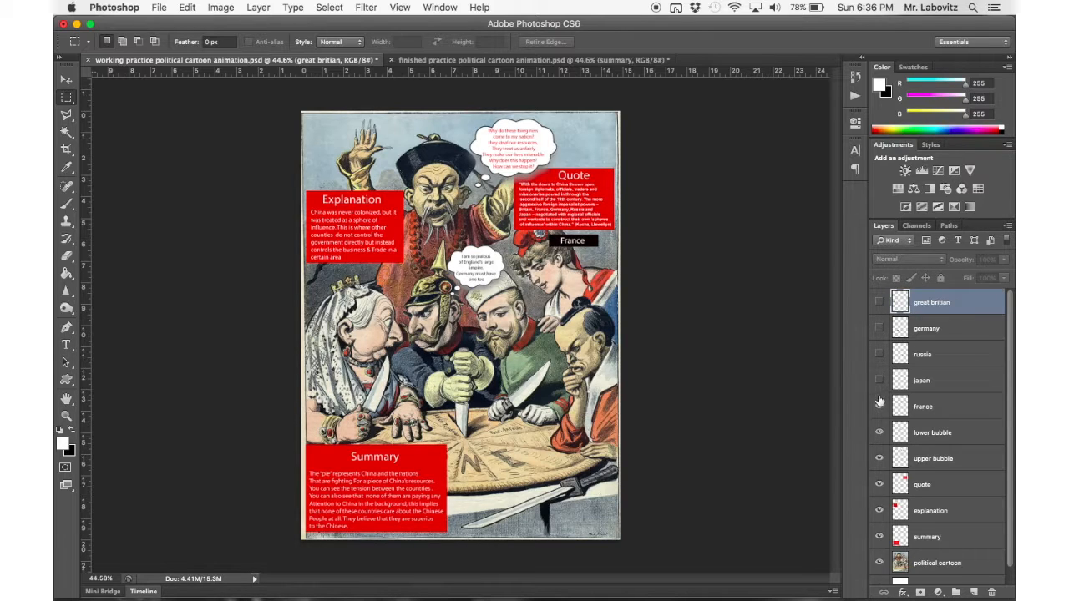
pyautogui.click(880, 407)
pyautogui.moveTo(879, 407); pyautogui.dragTo(880, 303)
# Hide and reshow the lower bubble, upper bubble, quote and explanation layers to check their contents.
pyautogui.click(879, 433)
pyautogui.click(879, 458)
pyautogui.click(880, 458)
pyautogui.click(879, 432)
pyautogui.scroll(-1, 905, 452)
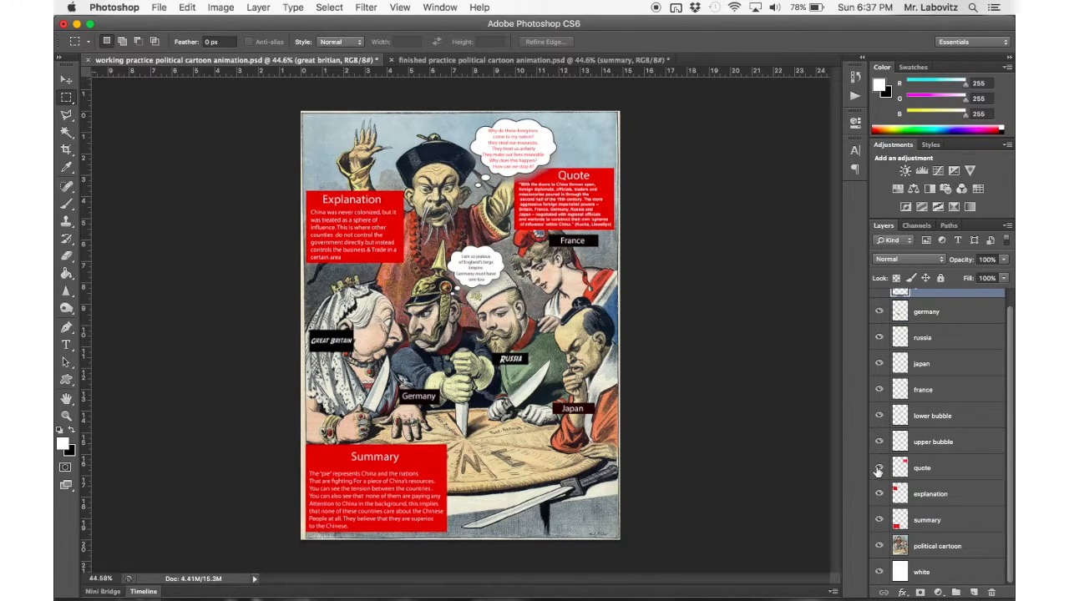
pyautogui.click(879, 467)
pyautogui.click(879, 493)
pyautogui.click(879, 520)
pyautogui.click(879, 519)
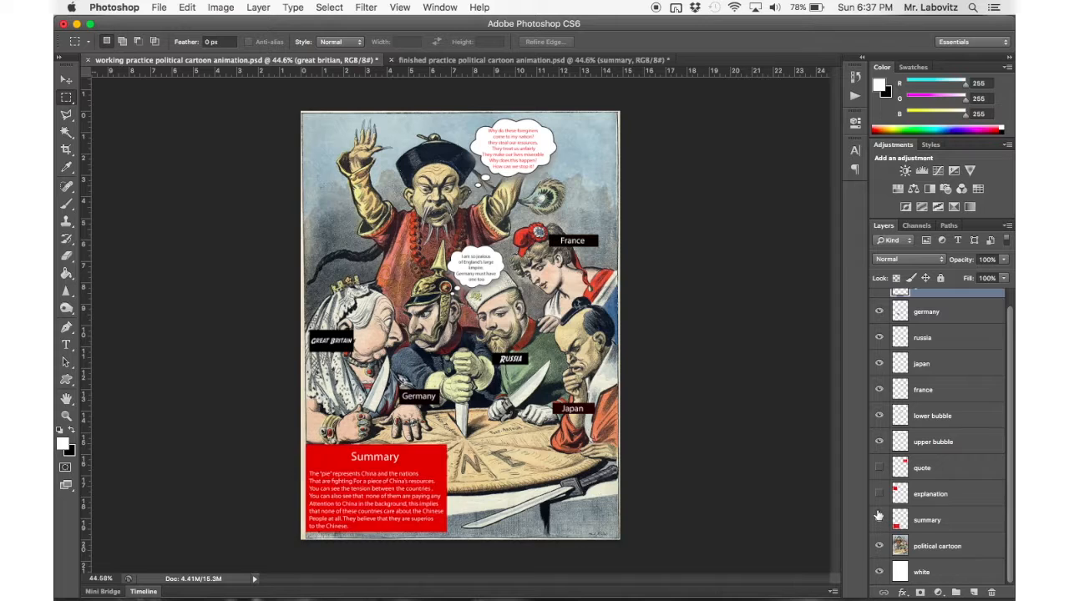
pyautogui.click(878, 494)
pyautogui.click(878, 467)
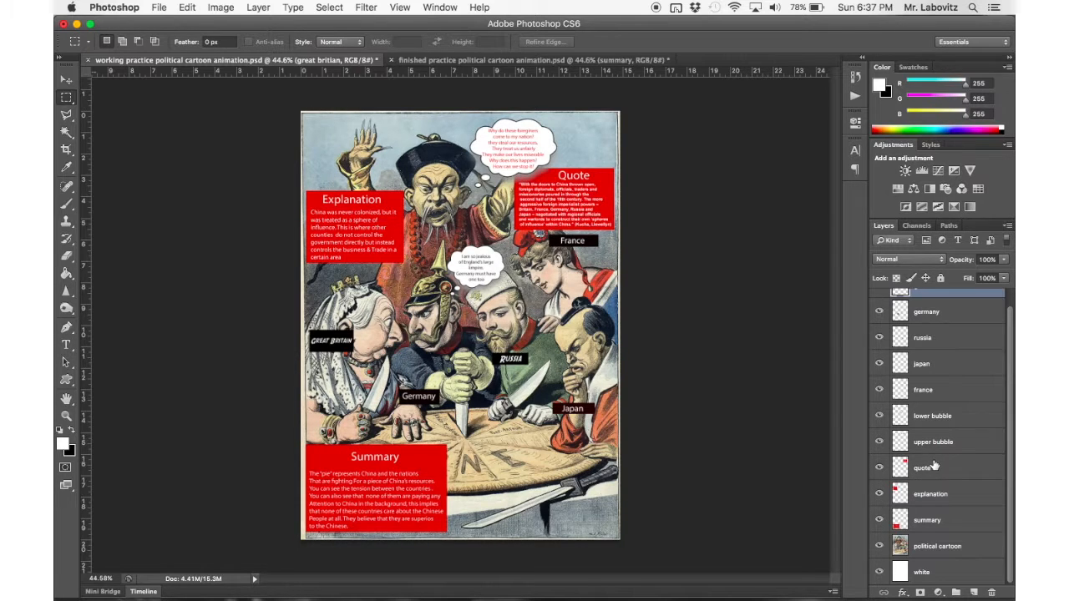
# Toggle the visibility of the political cartoon layer to compare it with the white layer beneath.
pyautogui.click(879, 547)
pyautogui.click(879, 546)
pyautogui.click(879, 546)
pyautogui.click(879, 546)
pyautogui.click(879, 546)
pyautogui.click(879, 546)
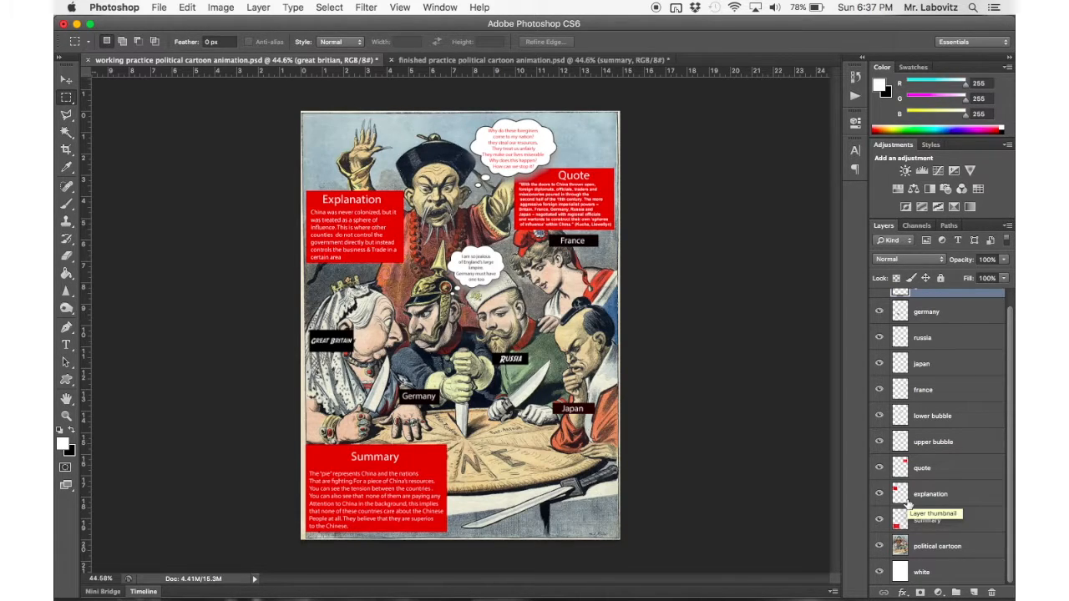
pyautogui.scroll(1, 918, 462)
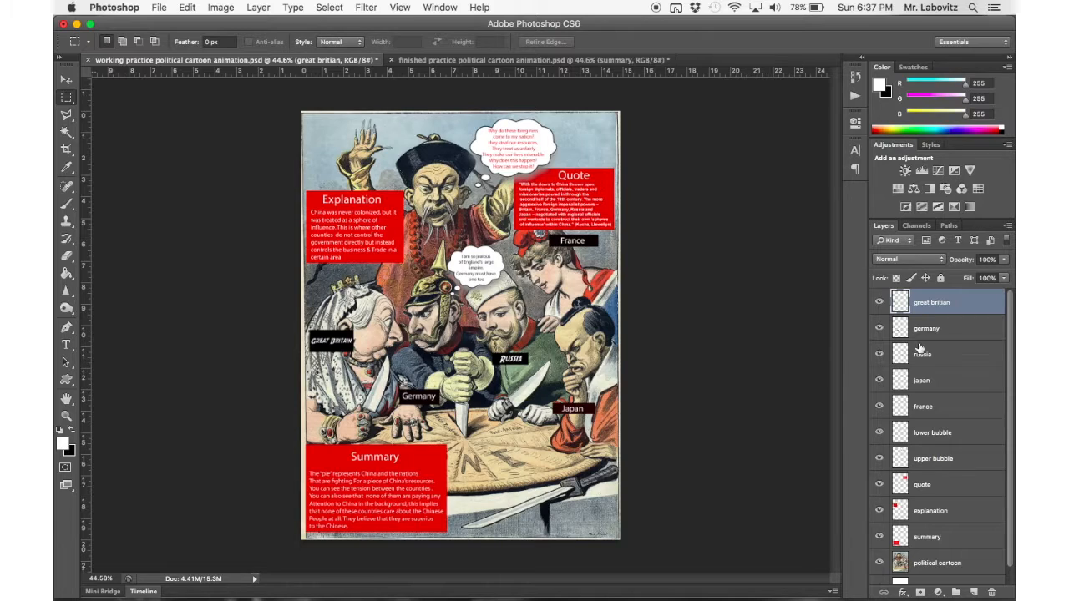
# Select the white layer at the very end of the layer stack, leaving it beneath the political cartoon.
pyautogui.scroll(-1, 948, 359)
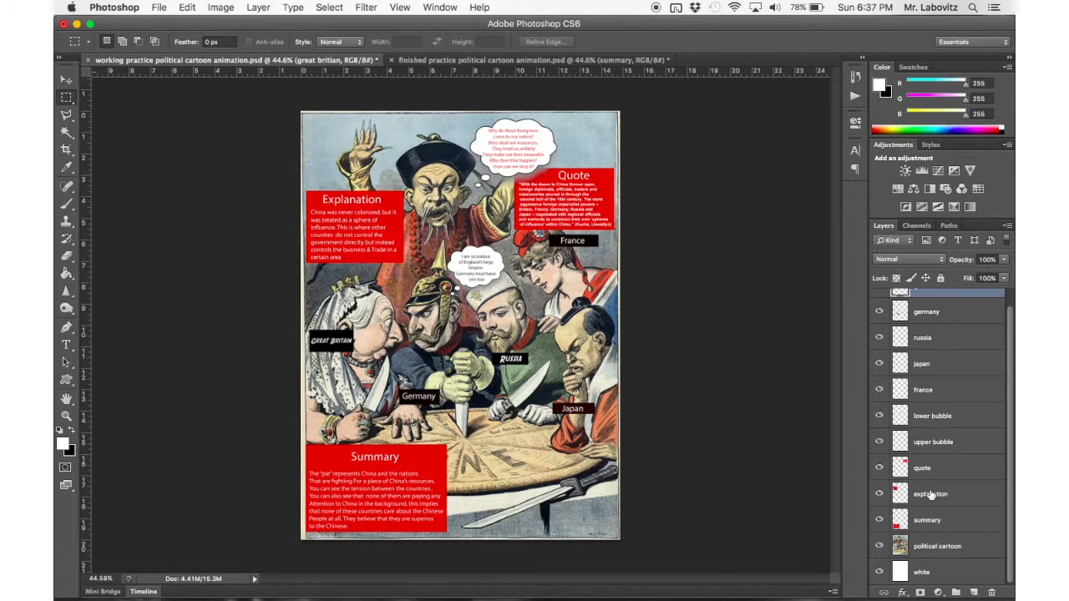
pyautogui.click(927, 575)
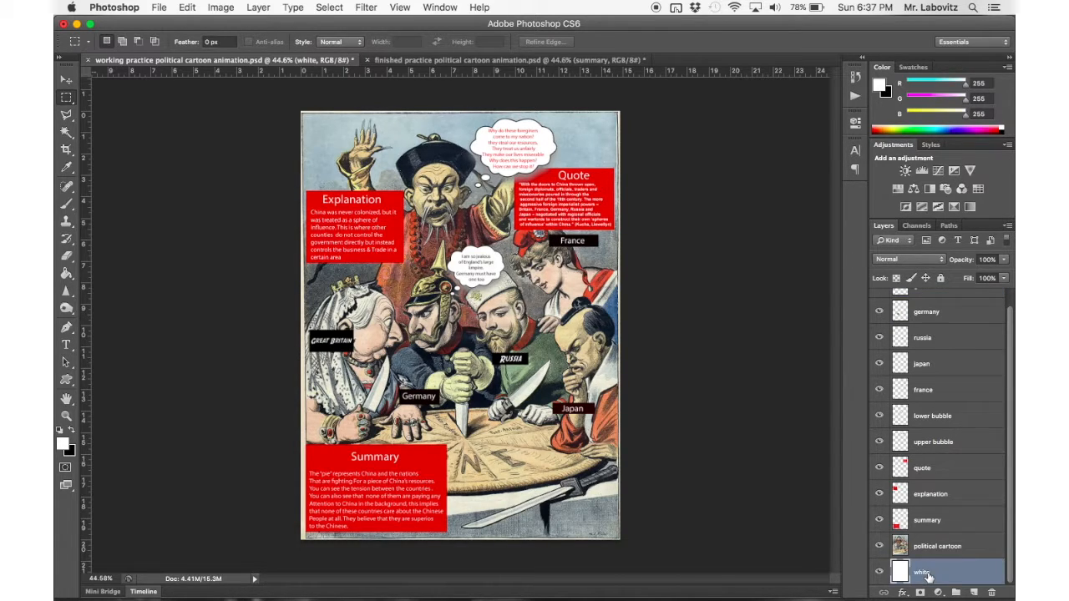
pyautogui.moveTo(927, 575); pyautogui.dragTo(944, 517)
pyautogui.moveTo(925, 578); pyautogui.dragTo(927, 585)
pyautogui.scroll(1, 945, 359)
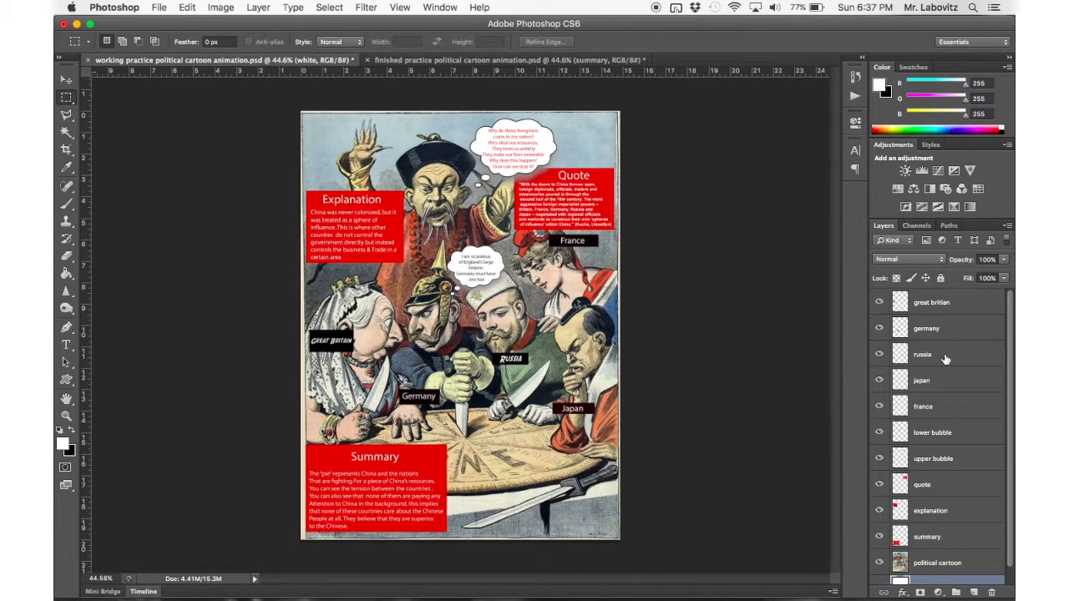
# Hide all five country label layers one after another and show them again to check they are separate.
pyautogui.moveTo(879, 302); pyautogui.dragTo(882, 367)
pyautogui.click(881, 380)
pyautogui.click(880, 406)
pyautogui.click(881, 407)
pyautogui.click(880, 382)
pyautogui.moveTo(878, 355); pyautogui.dragTo(879, 303)
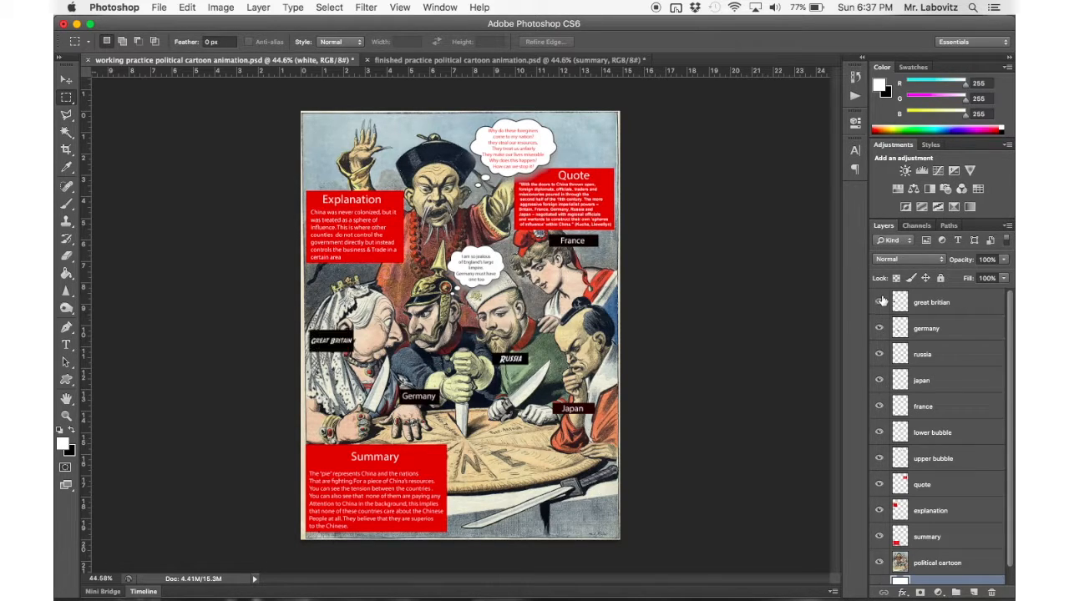
# Merge the great britian, germany, russia, japan and france layers into a single layer.
pyautogui.click(935, 309)
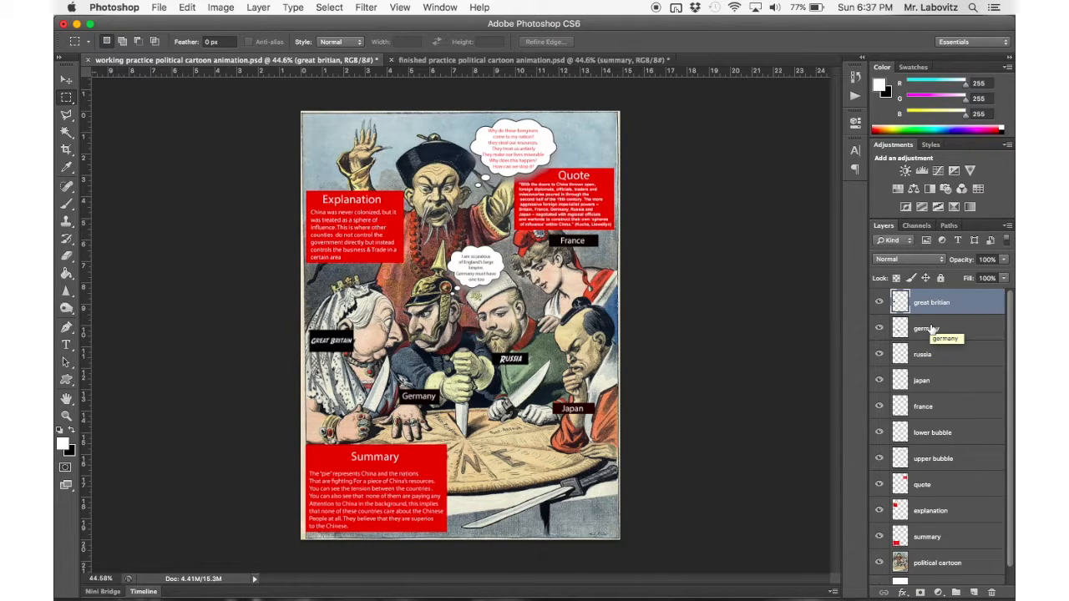
pyautogui.keyDown('shift'); pyautogui.click(927, 330); pyautogui.keyUp('shift')
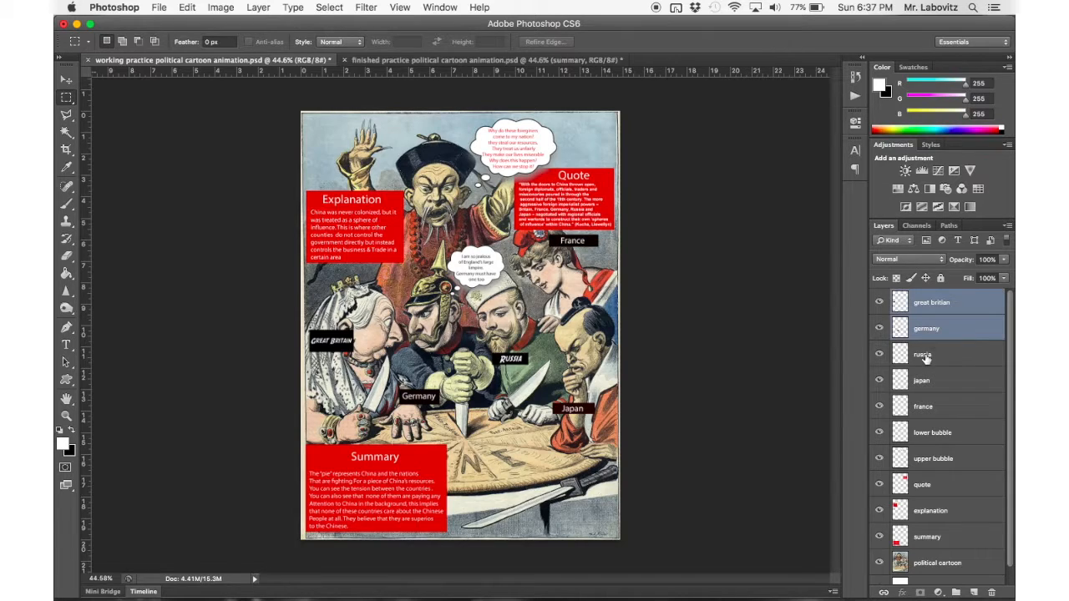
pyautogui.keyDown('shift'); pyautogui.click(925, 357); pyautogui.keyUp('shift')
pyautogui.keyDown('shift'); pyautogui.click(926, 385); pyautogui.keyUp('shift')
pyautogui.keyDown('shift'); pyautogui.click(924, 409); pyautogui.keyUp('shift')
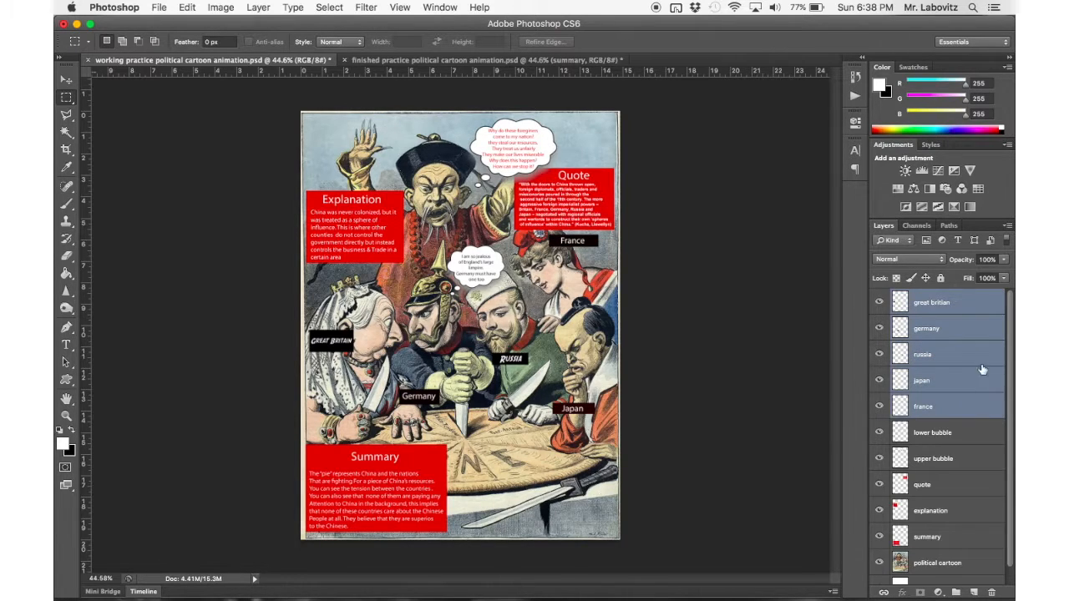
pyautogui.click(951, 302)
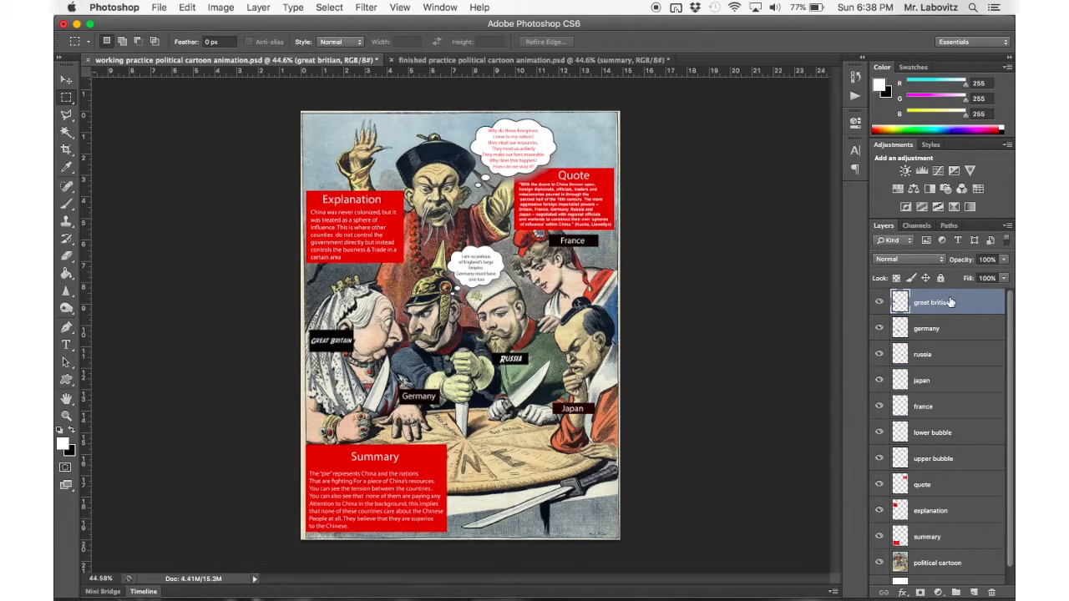
pyautogui.keyDown('shift'); pyautogui.click(932, 408); pyautogui.keyUp('shift')
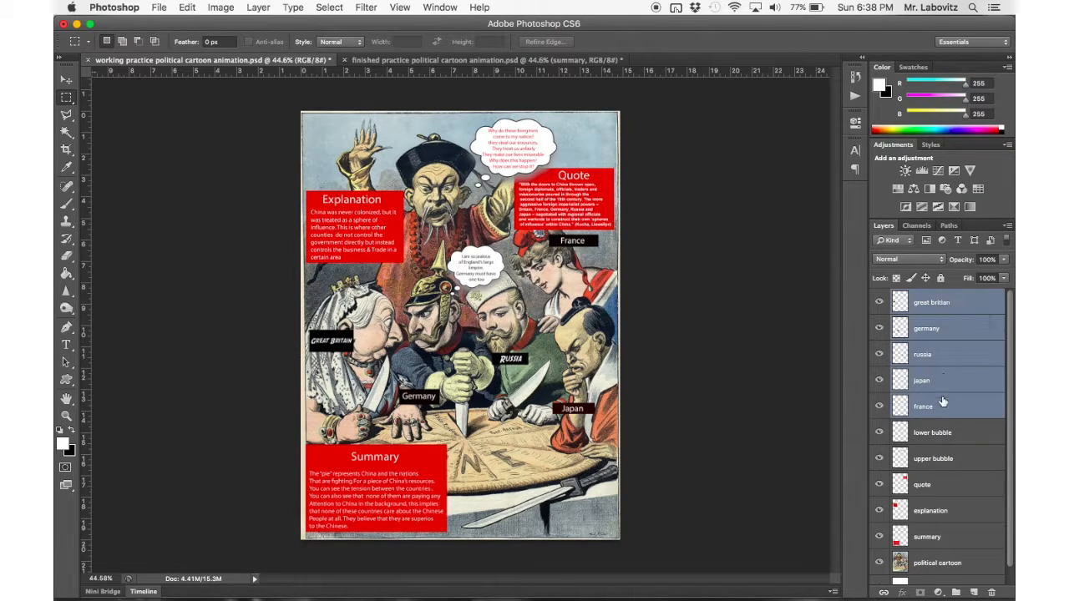
pyautogui.rightClick(929, 330)
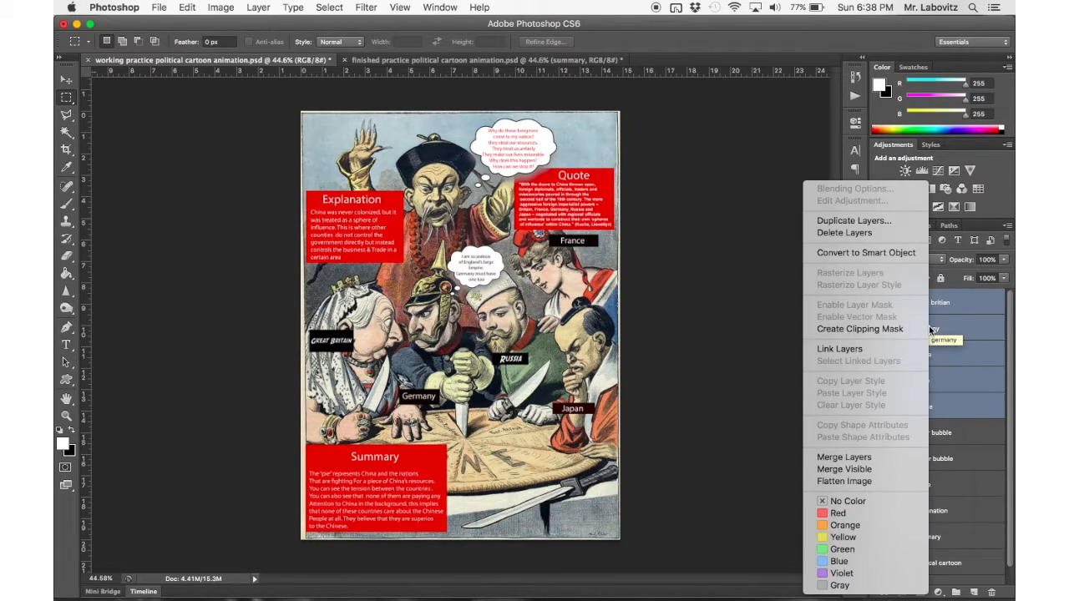
pyautogui.click(867, 461)
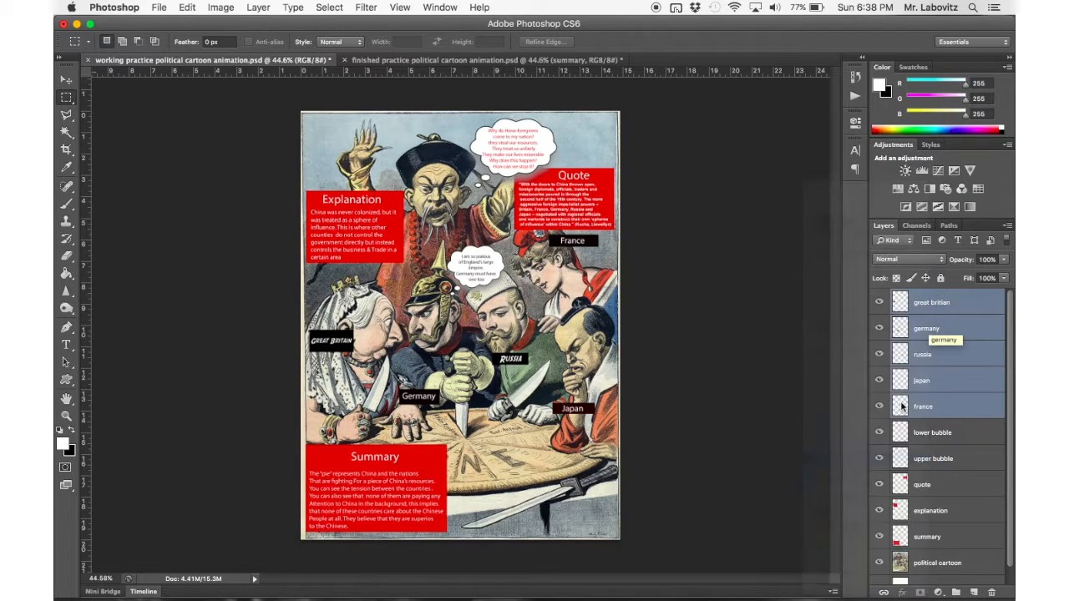
# Toggle the visibility of the merged country labels layer to check that all labels switch together.
pyautogui.click(880, 305)
pyautogui.click(879, 304)
pyautogui.click(880, 304)
pyautogui.click(879, 304)
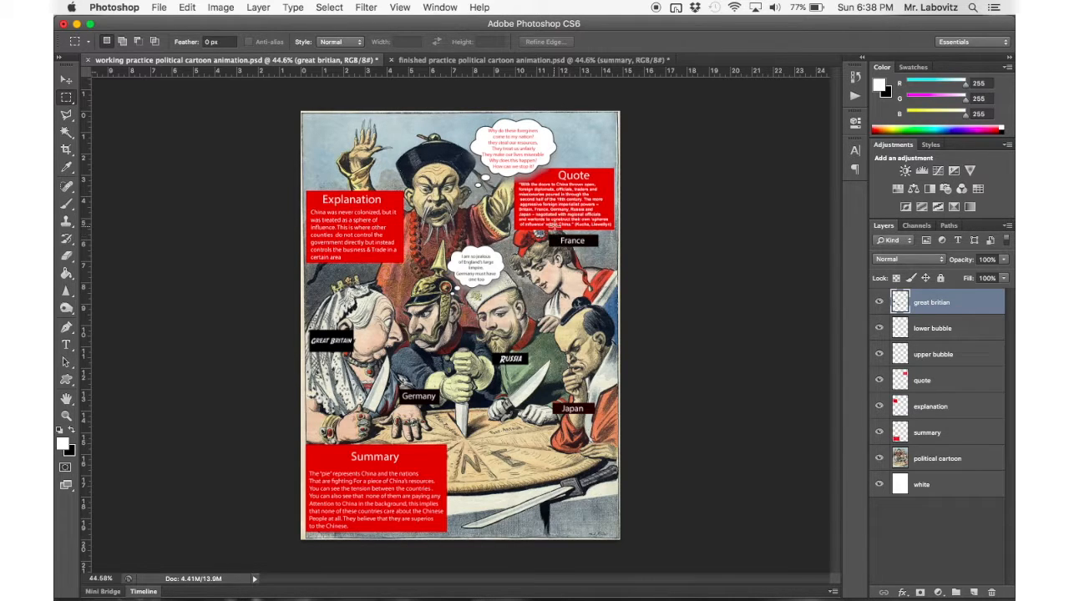
# Cut the France label from the merged layer onto its own layer and merge it back down.
pyautogui.moveTo(533, 229); pyautogui.dragTo(604, 269)
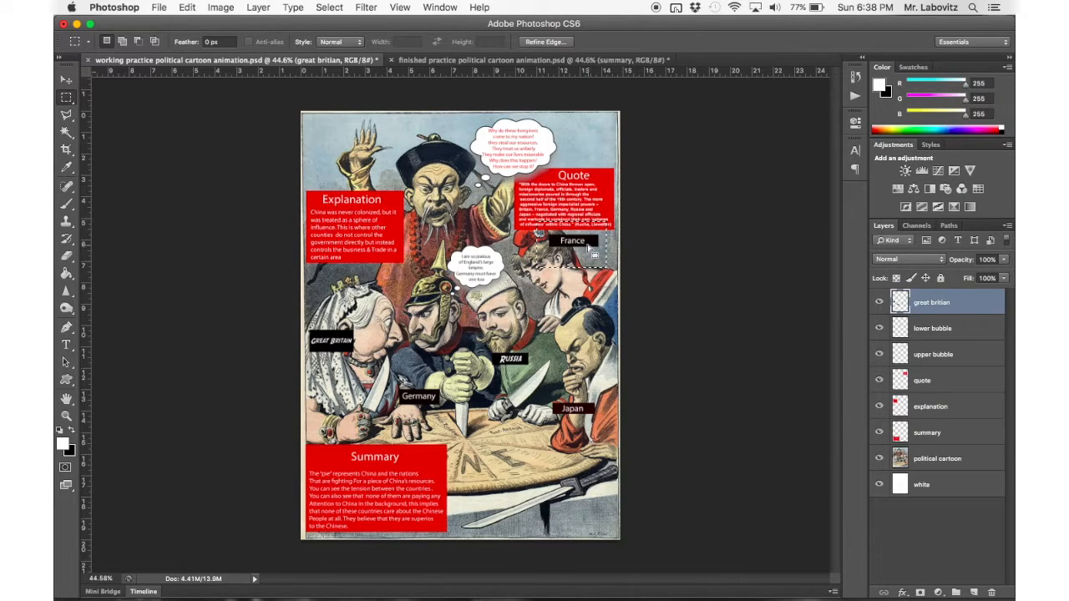
pyautogui.rightClick(578, 242)
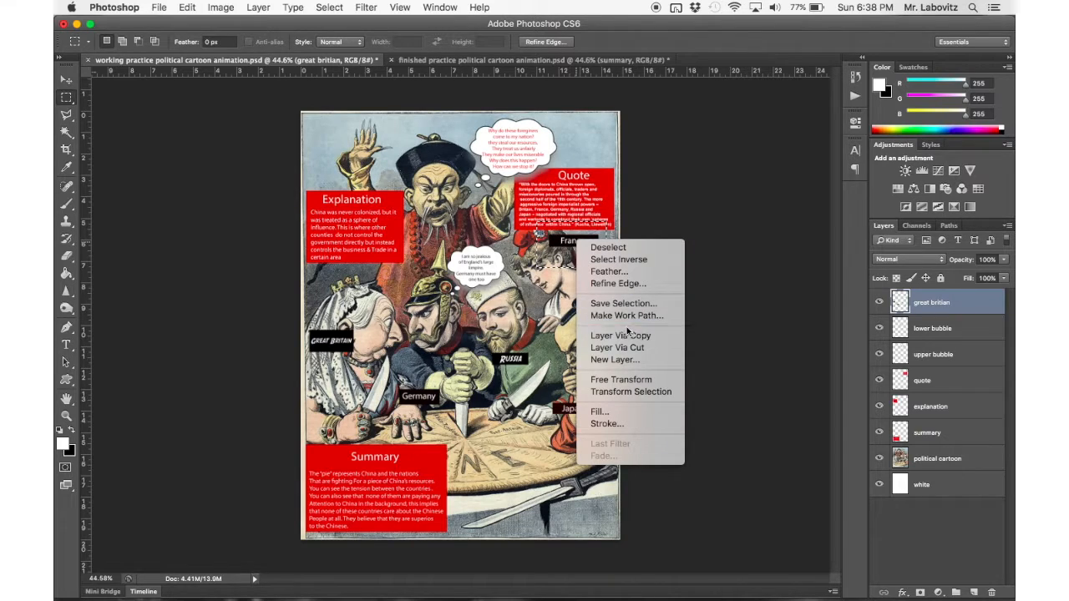
pyautogui.click(618, 348)
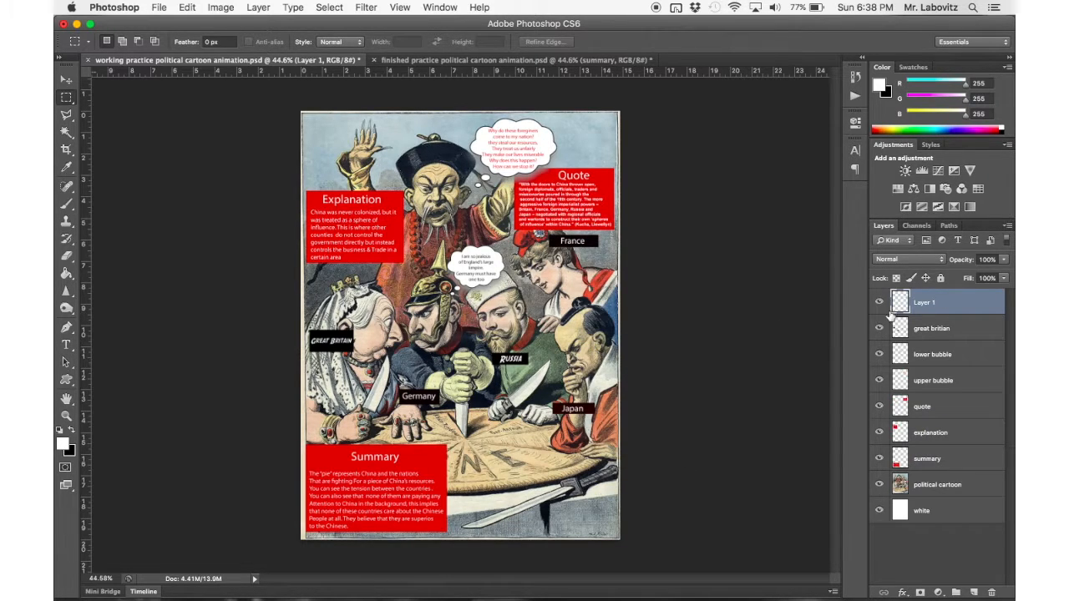
pyautogui.click(878, 302)
pyautogui.click(879, 303)
pyautogui.press('super+e')
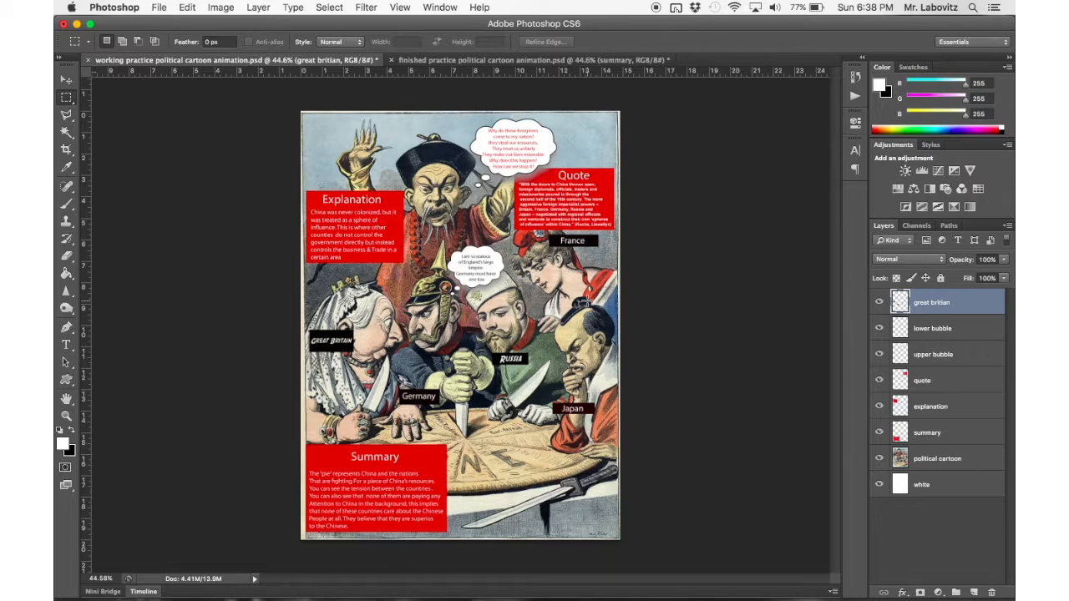
# Undo the France cut and the layer merge to restore the five separate country label layers.
pyautogui.press('super+z')
pyautogui.press('super+z')
pyautogui.press('alt+super+z')
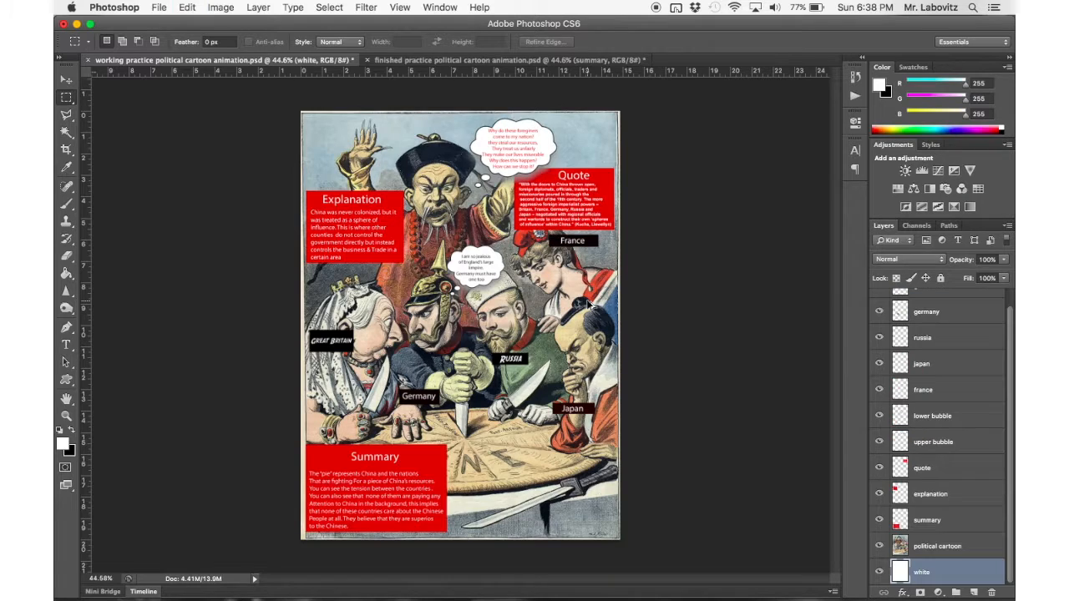
pyautogui.scroll(2, 953, 361)
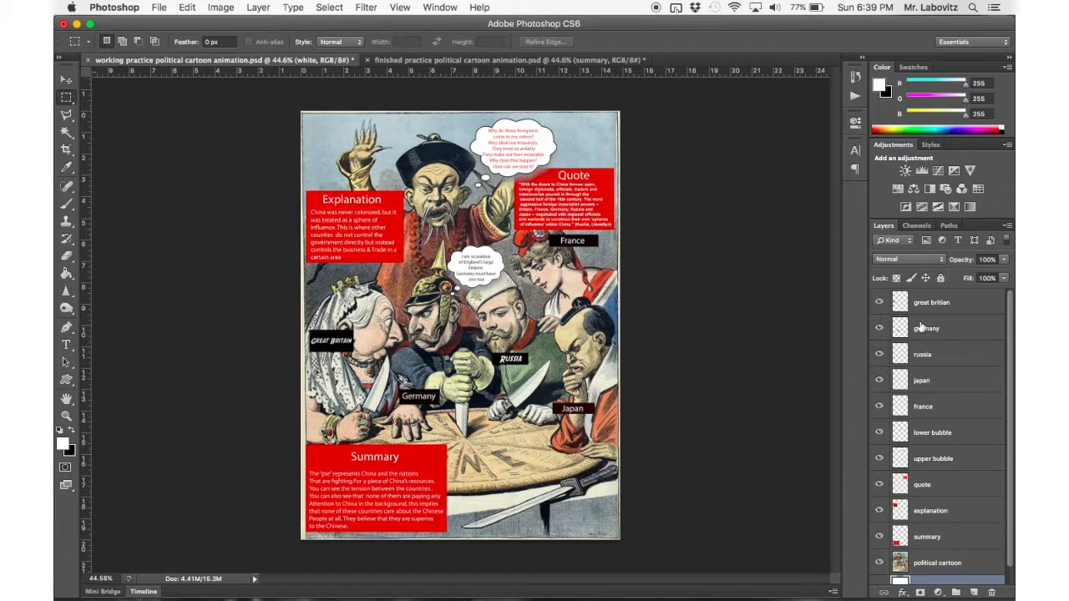
# Display the animation Timeline for the working document, hiding it once and showing it again.
pyautogui.click(144, 591)
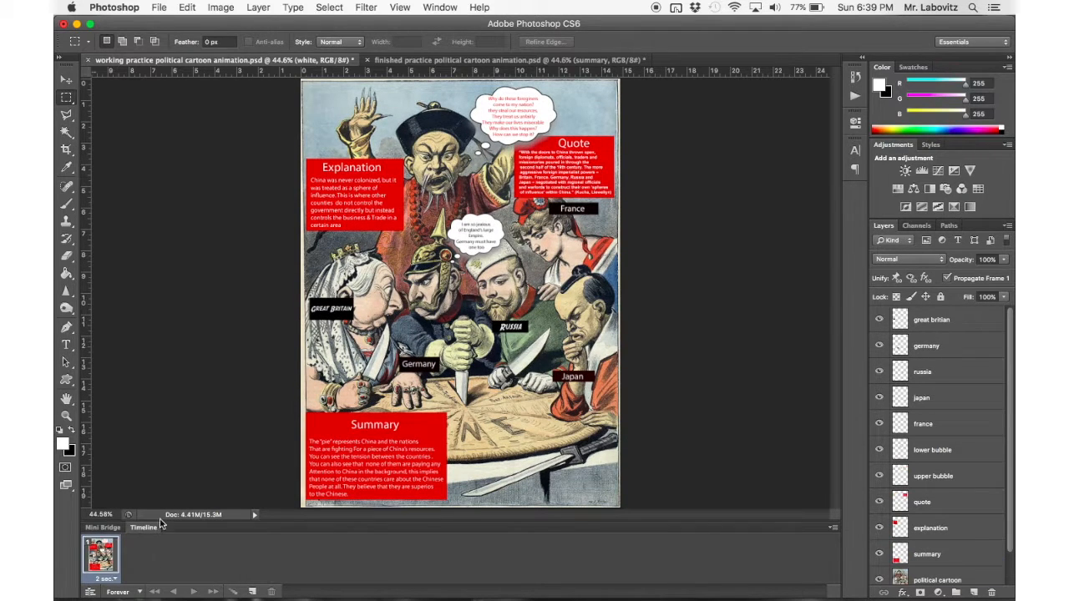
pyautogui.click(435, 9)
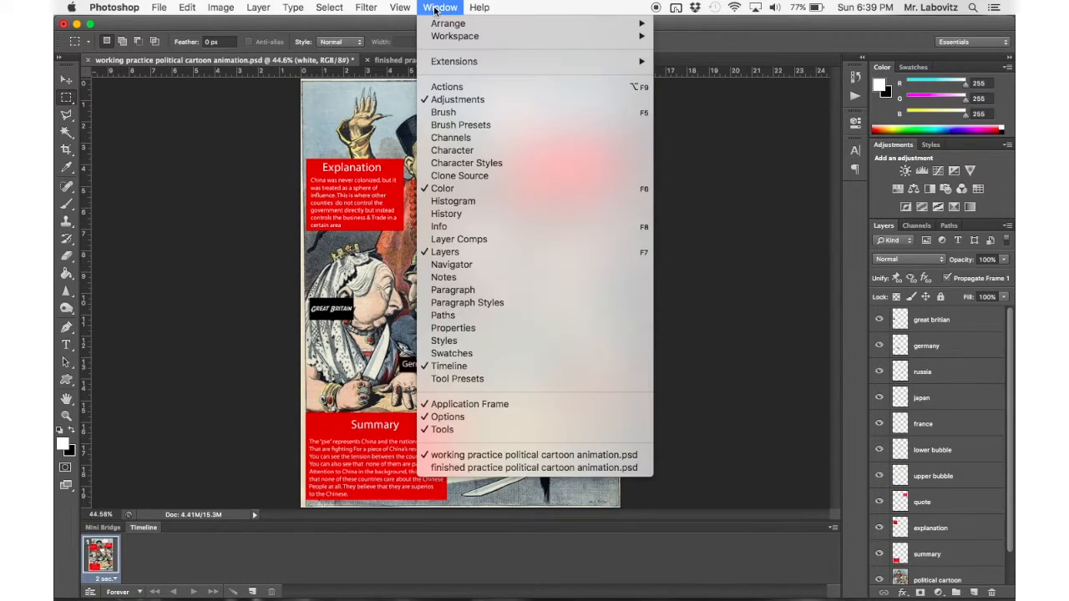
pyautogui.click(457, 368)
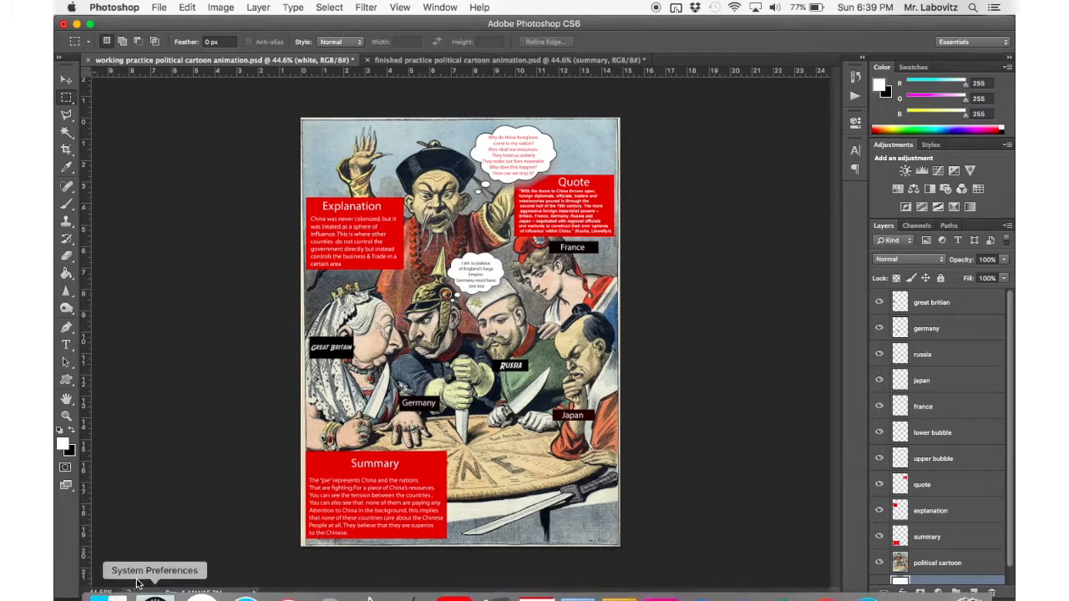
pyautogui.click(435, 7)
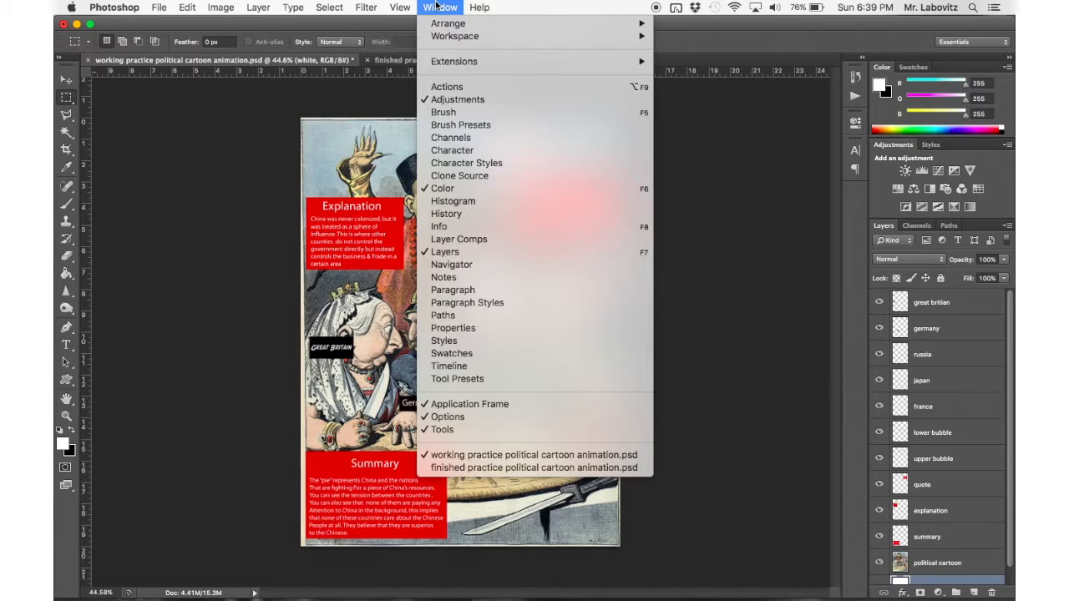
pyautogui.click(451, 366)
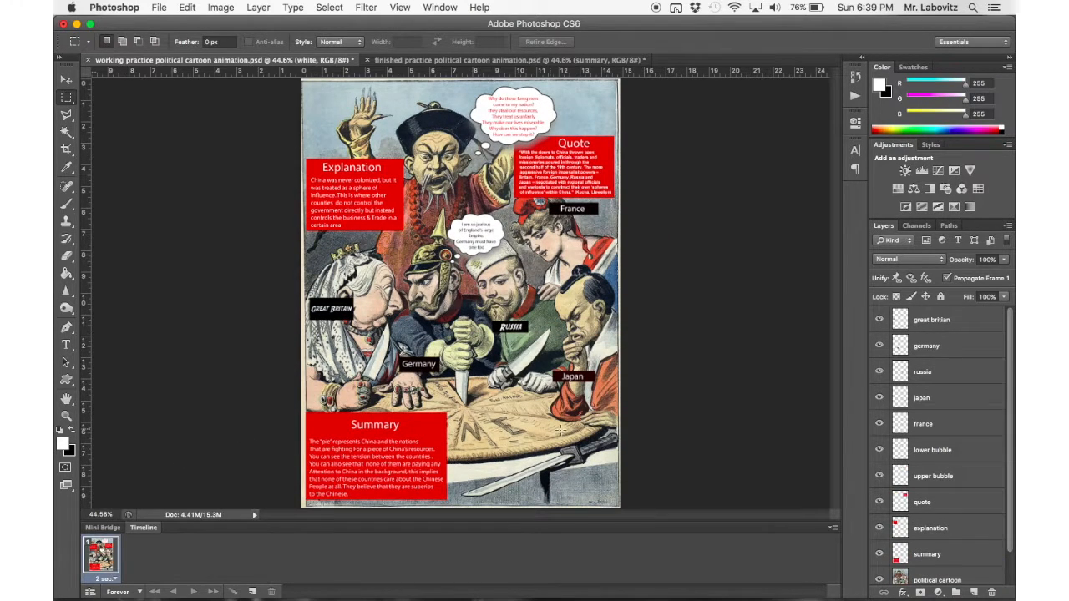
# Play the animation in the finished practice political cartoon document from its first frame.
pyautogui.click(424, 57)
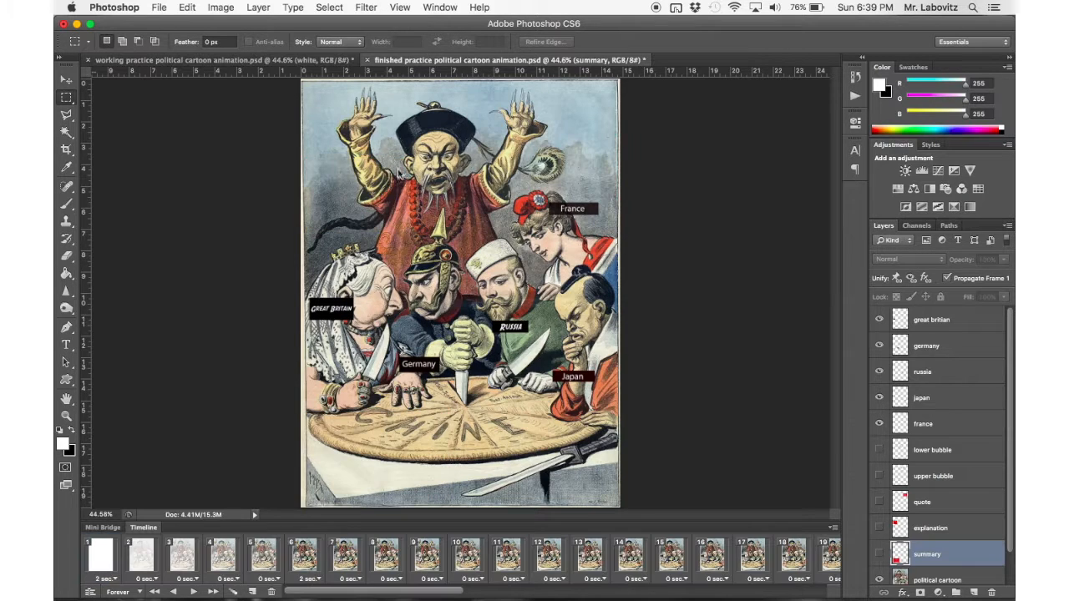
pyautogui.click(100, 558)
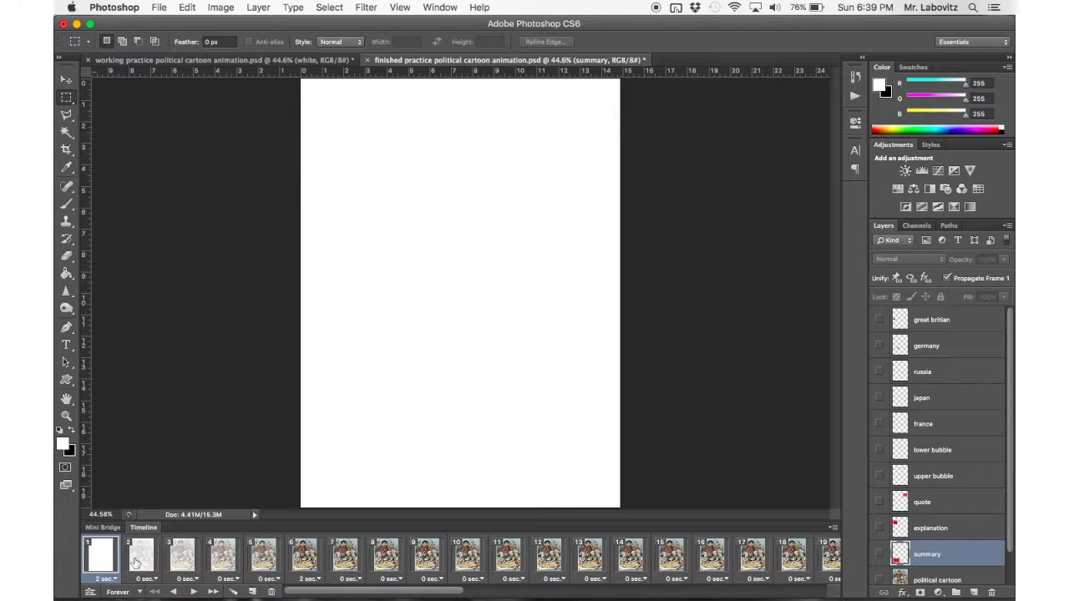
pyautogui.click(193, 592)
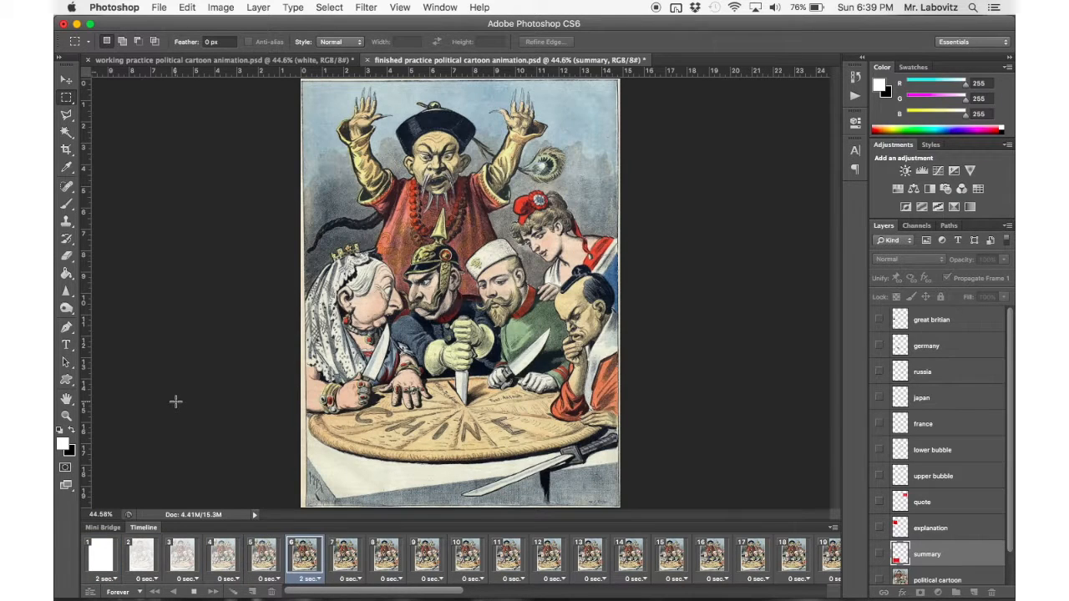
# Stop the playback and delete every frame from frame 7 to the last in the finished practice document.
pyautogui.click(193, 593)
pyautogui.click(315, 566)
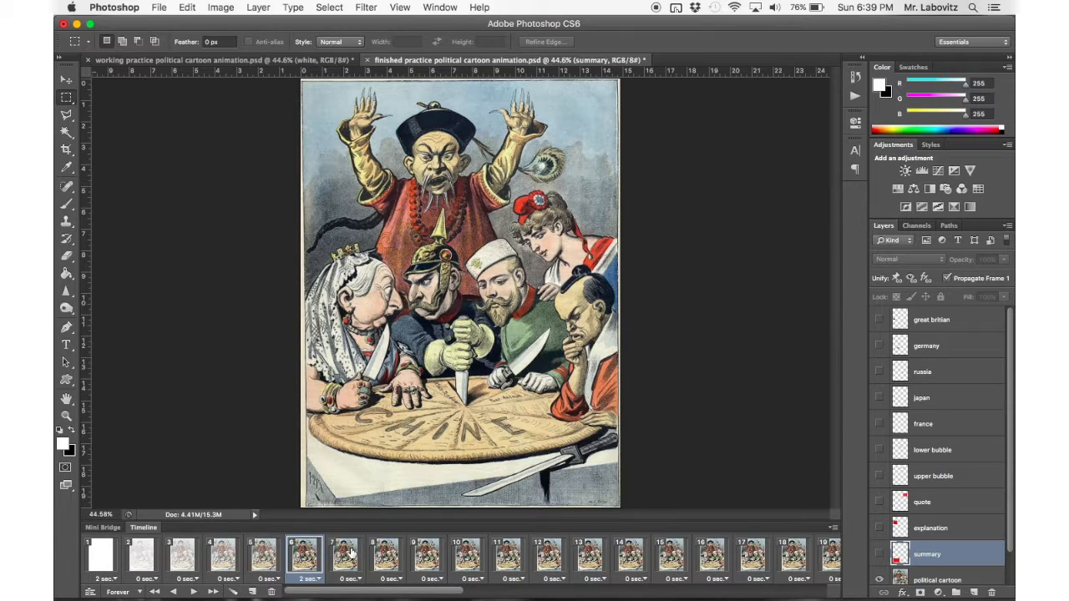
pyautogui.hscroll(5, 351, 553)
pyautogui.hscroll(12, 351, 554)
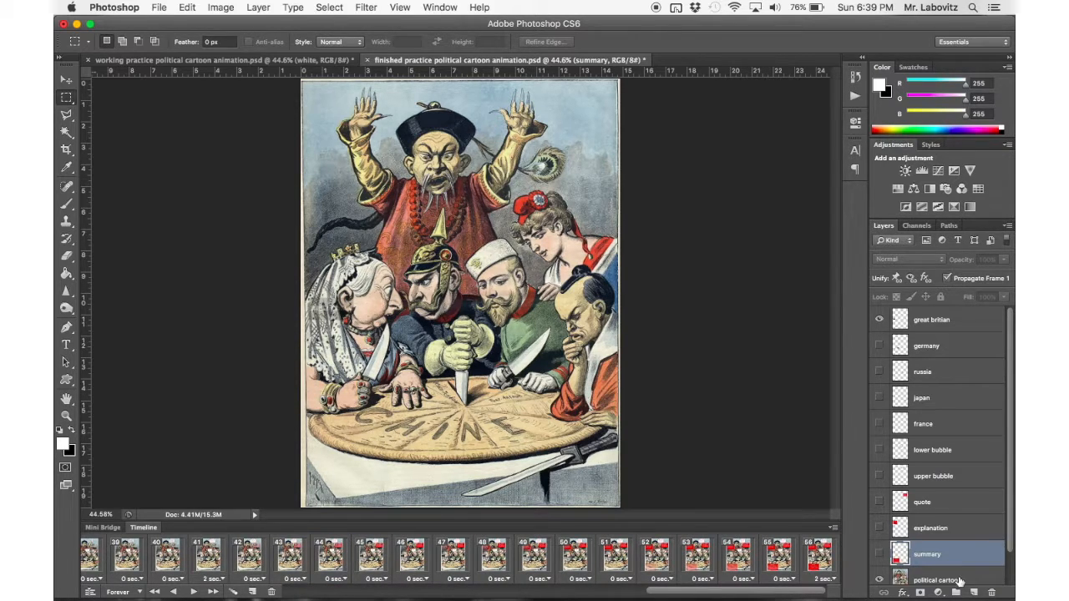
pyautogui.keyDown('shift'); pyautogui.click(830, 563); pyautogui.keyUp('shift')
pyautogui.moveTo(248, 564); pyautogui.dragTo(271, 592)
# Play the shortened six-frame animation of the finished document from frame 1, and stop it.
pyautogui.click(102, 558)
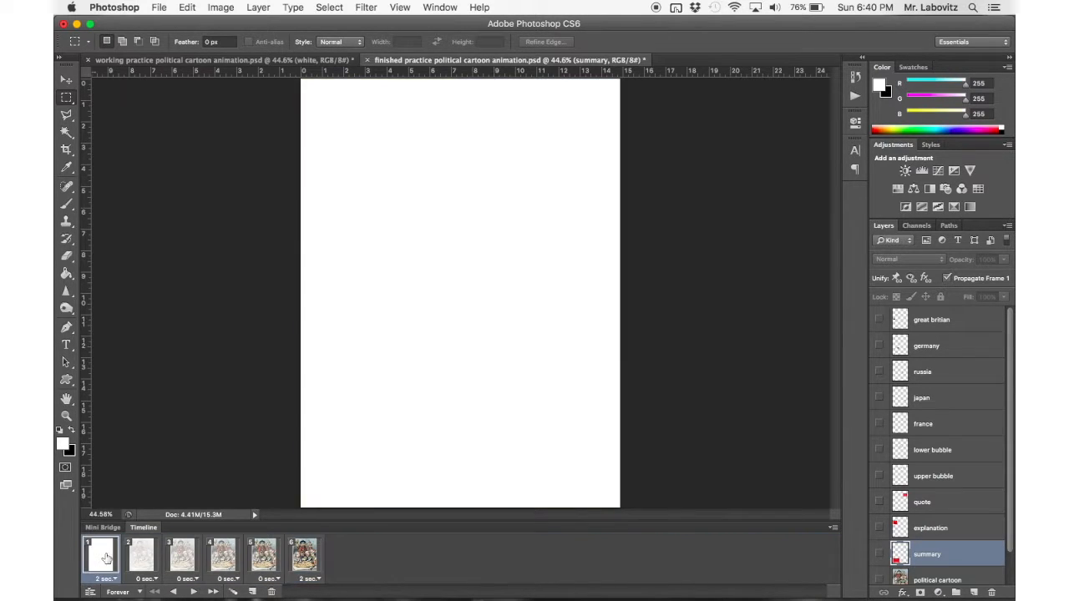
pyautogui.click(194, 592)
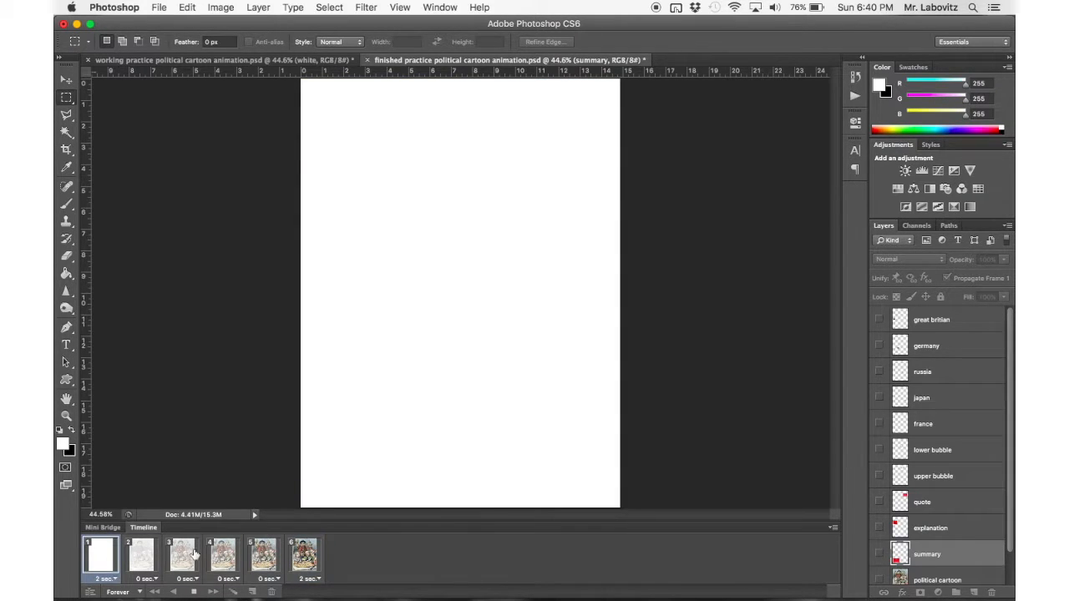
pyautogui.click(193, 592)
# In the working document, hide every layer except white for the first frame.
pyautogui.click(200, 61)
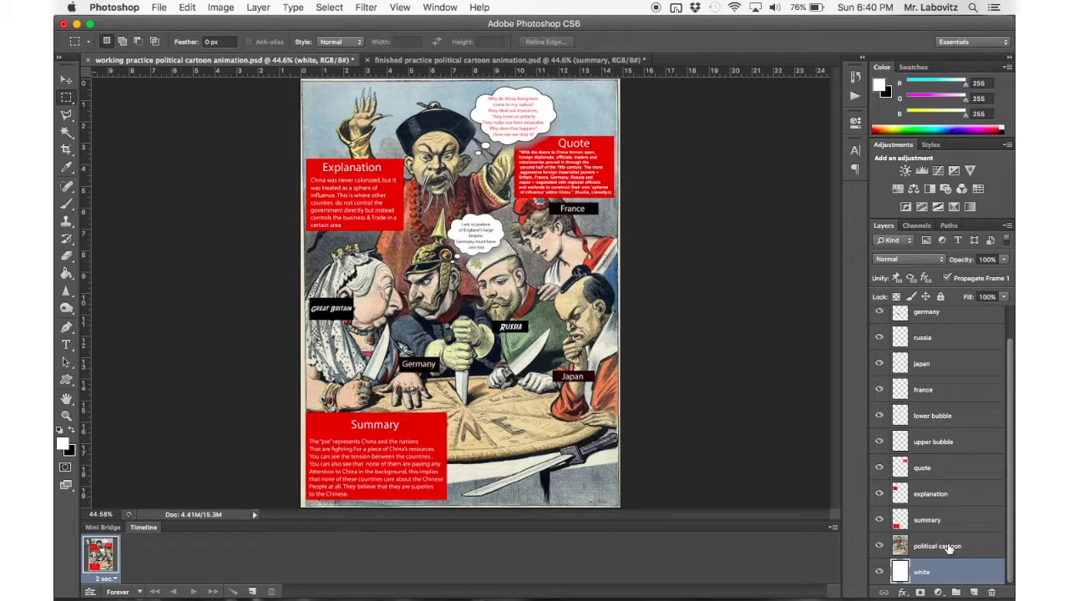
pyautogui.scroll(2, 944, 417)
pyautogui.moveTo(879, 319); pyautogui.dragTo(878, 552)
pyautogui.scroll(-1, 878, 547)
pyautogui.click(878, 546)
pyautogui.scroll(1, 957, 420)
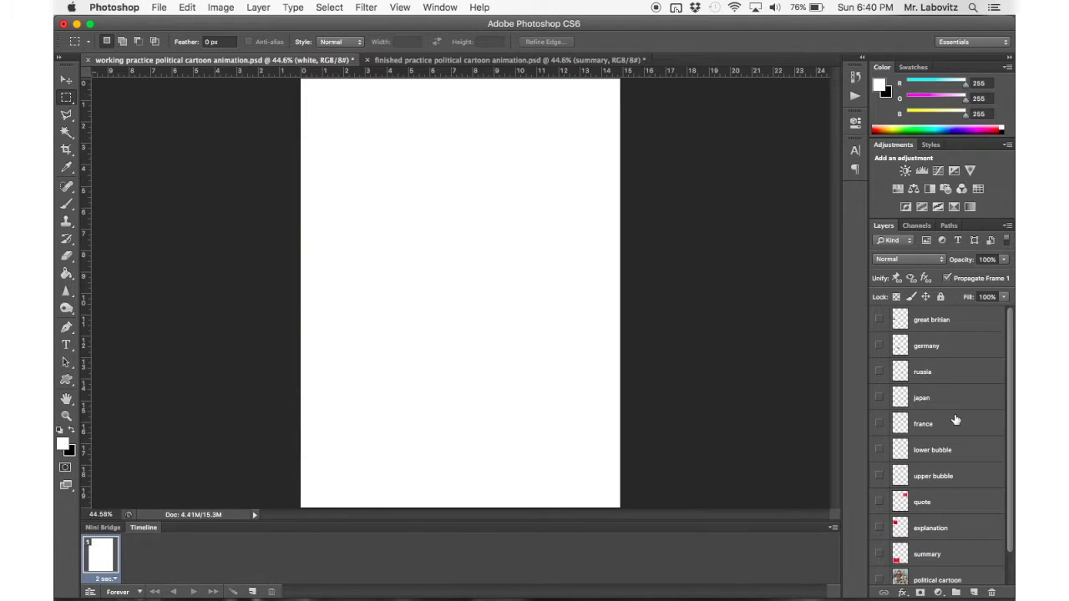
pyautogui.scroll(-1, 956, 420)
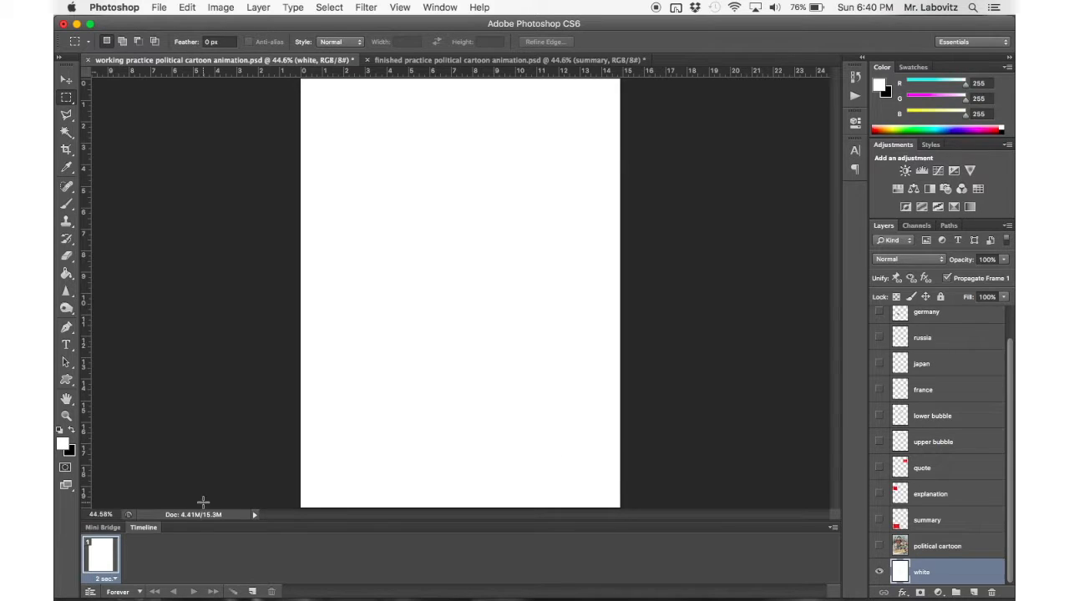
pyautogui.click(113, 581)
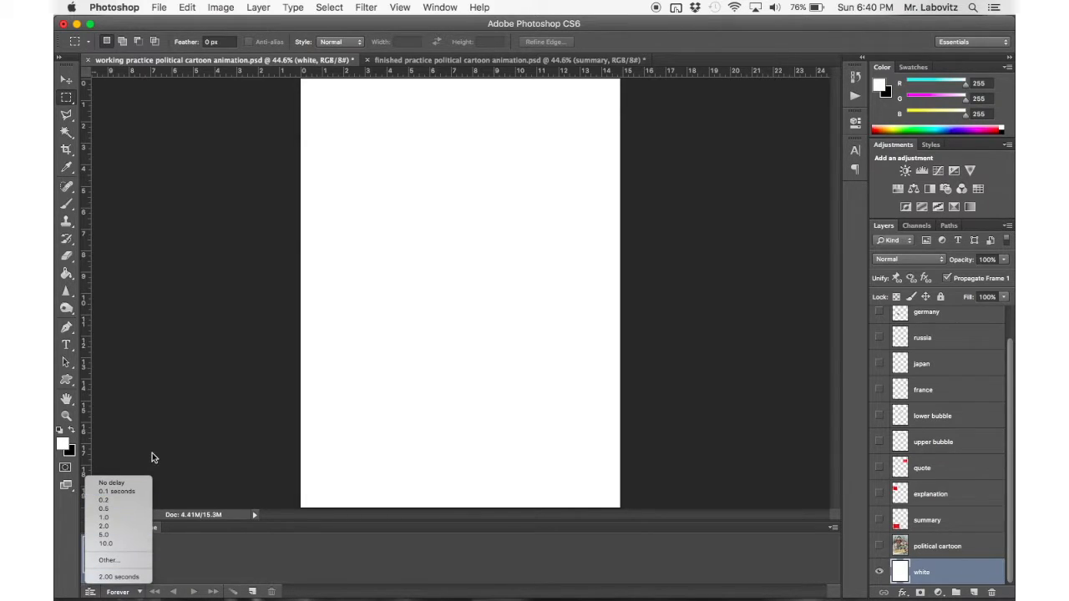
pyautogui.click(185, 476)
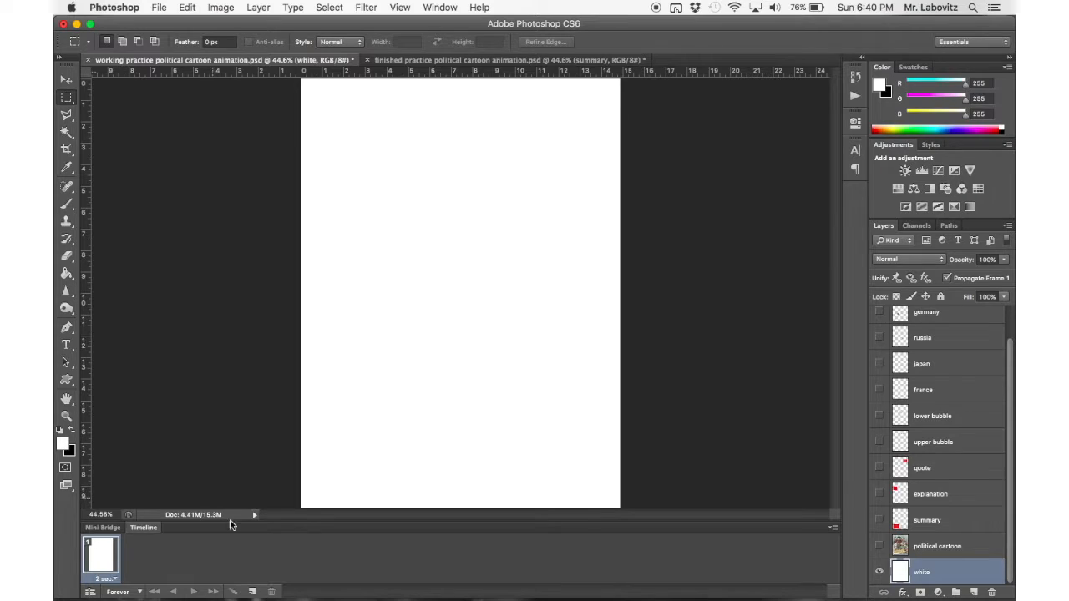
# Duplicate frame 1 with the political cartoon layer made visible in the copy, and preview the two-frame animation.
pyautogui.click(253, 592)
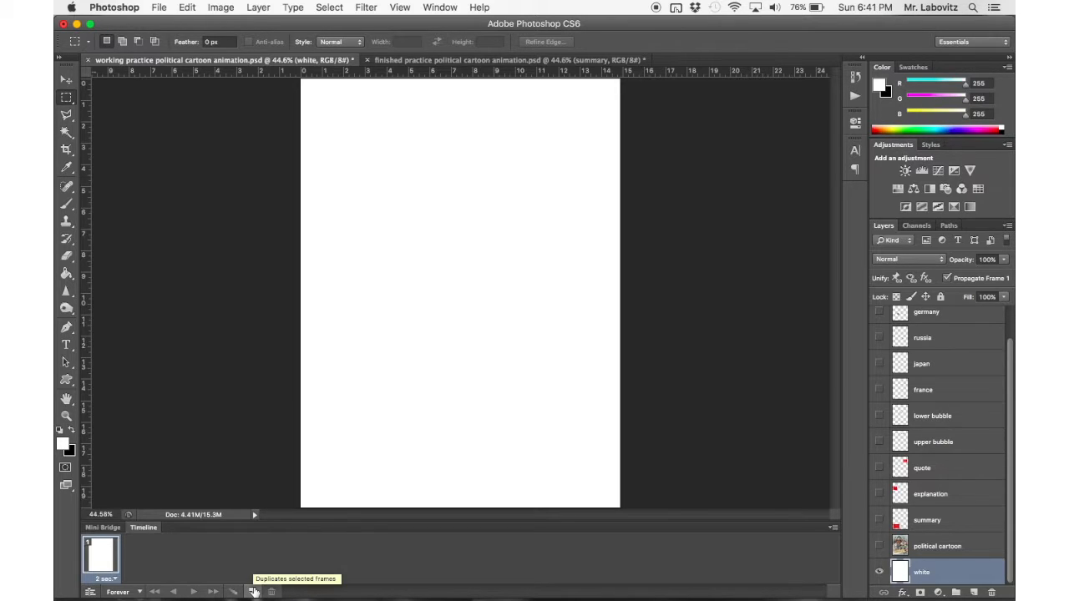
pyautogui.click(253, 592)
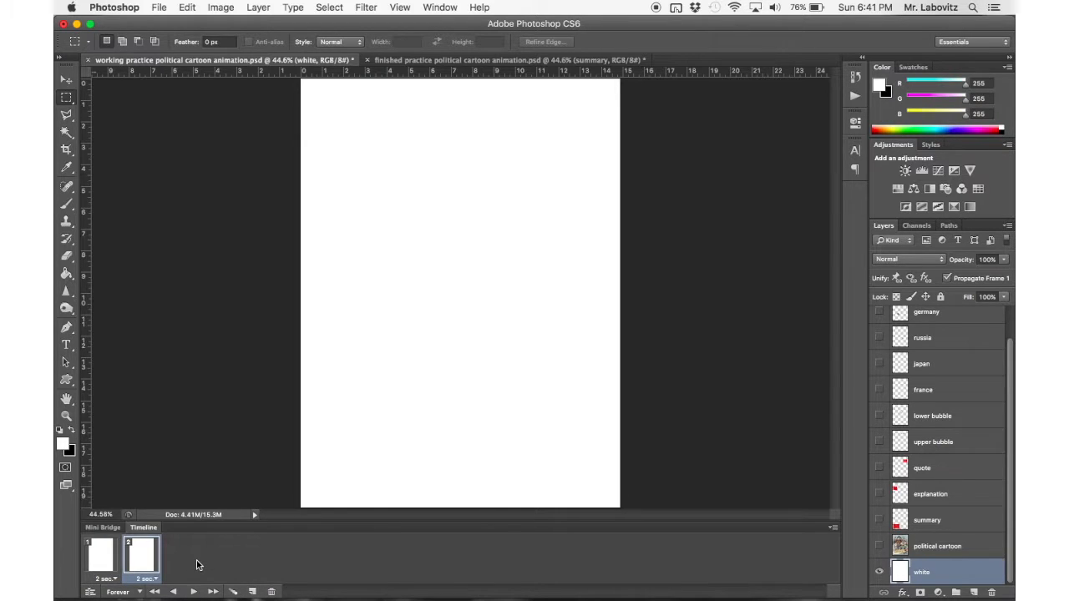
pyautogui.click(926, 549)
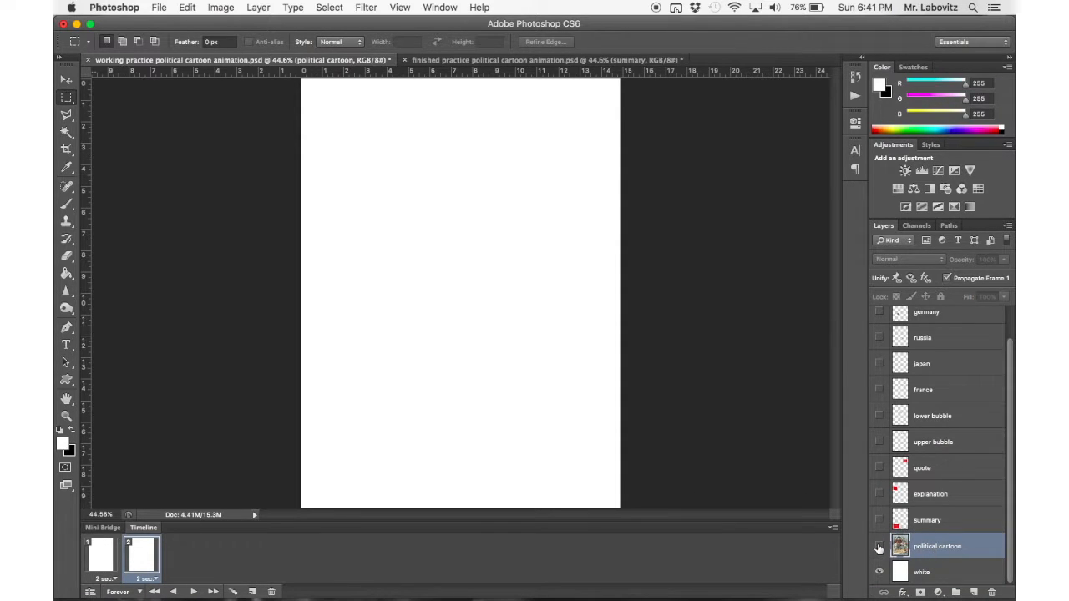
pyautogui.click(878, 547)
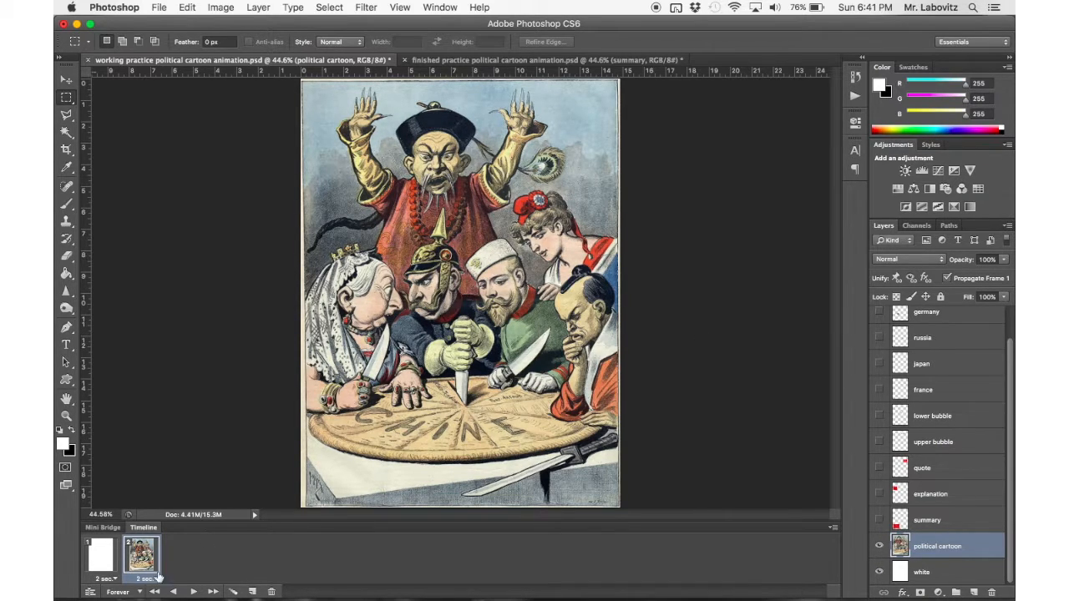
pyautogui.click(193, 591)
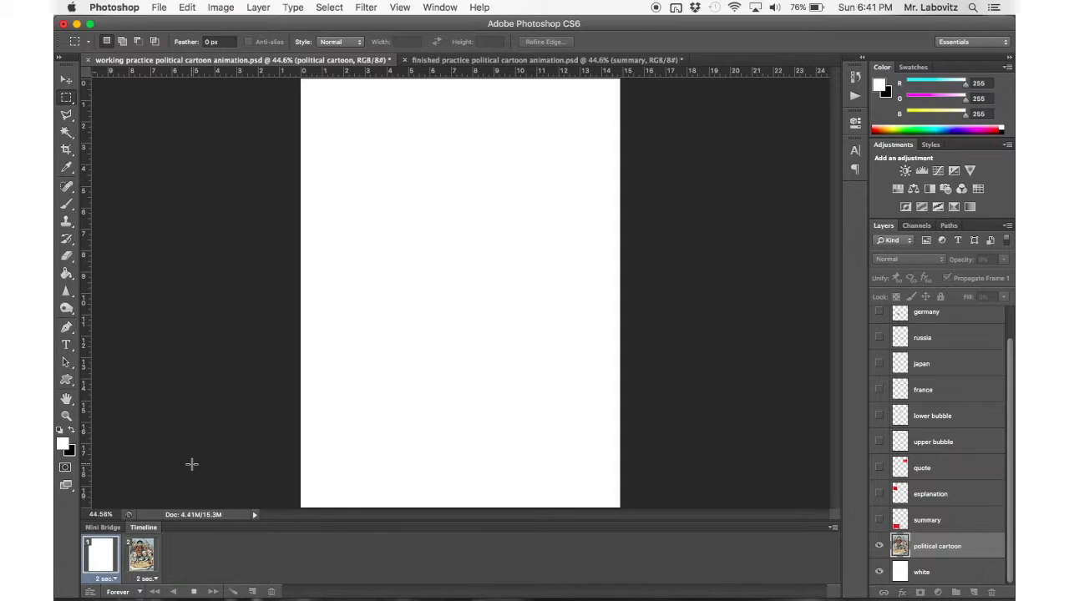
pyautogui.click(194, 592)
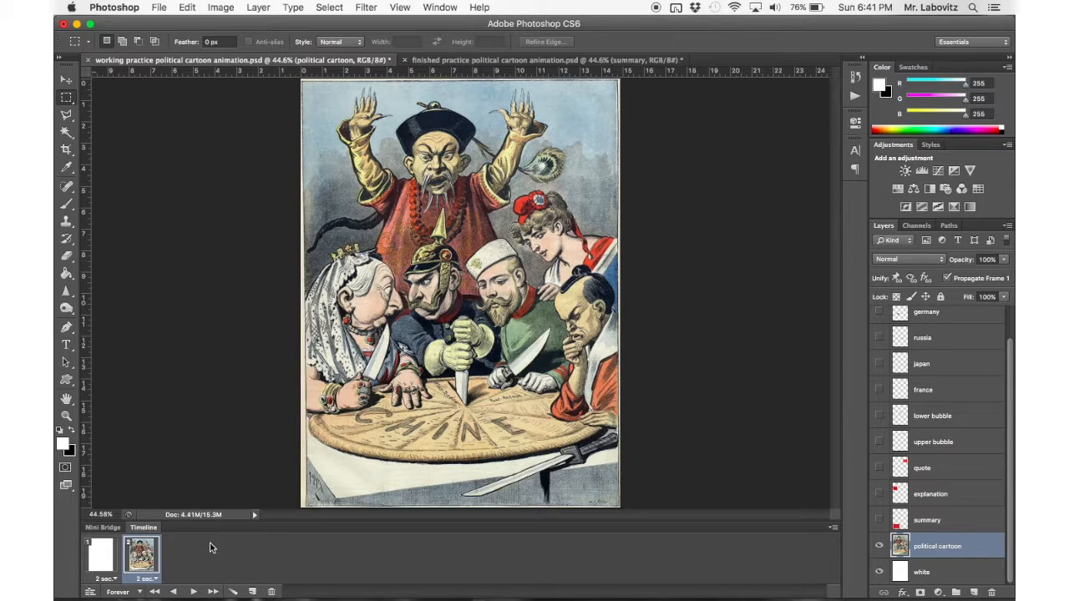
# In the finished document, examine the political cartoon layer's opacity in frames 2 through 6.
pyautogui.click(481, 60)
pyautogui.click(147, 567)
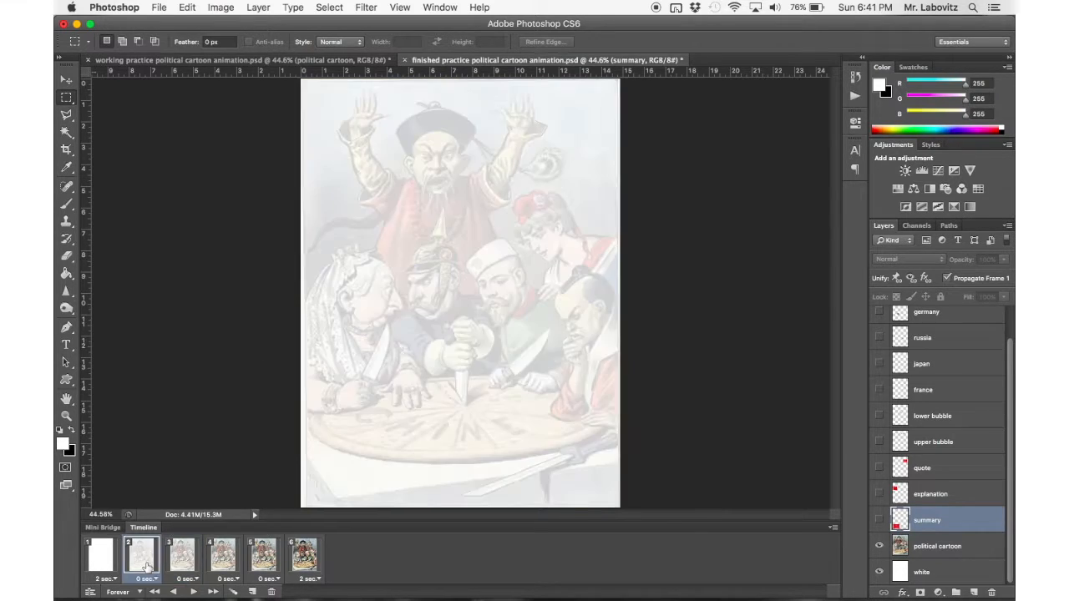
pyautogui.click(943, 548)
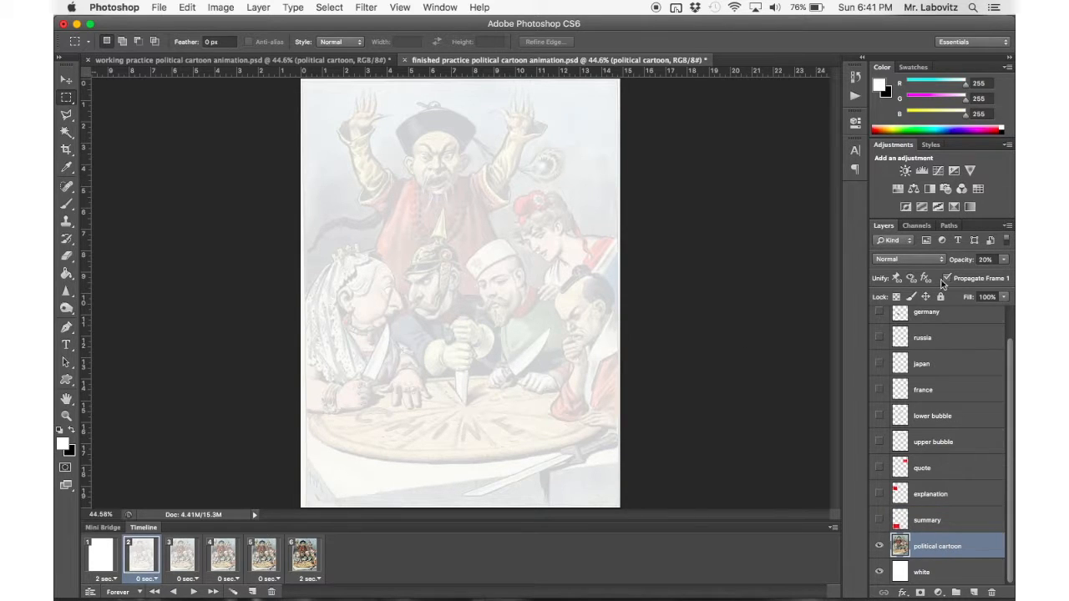
pyautogui.click(179, 562)
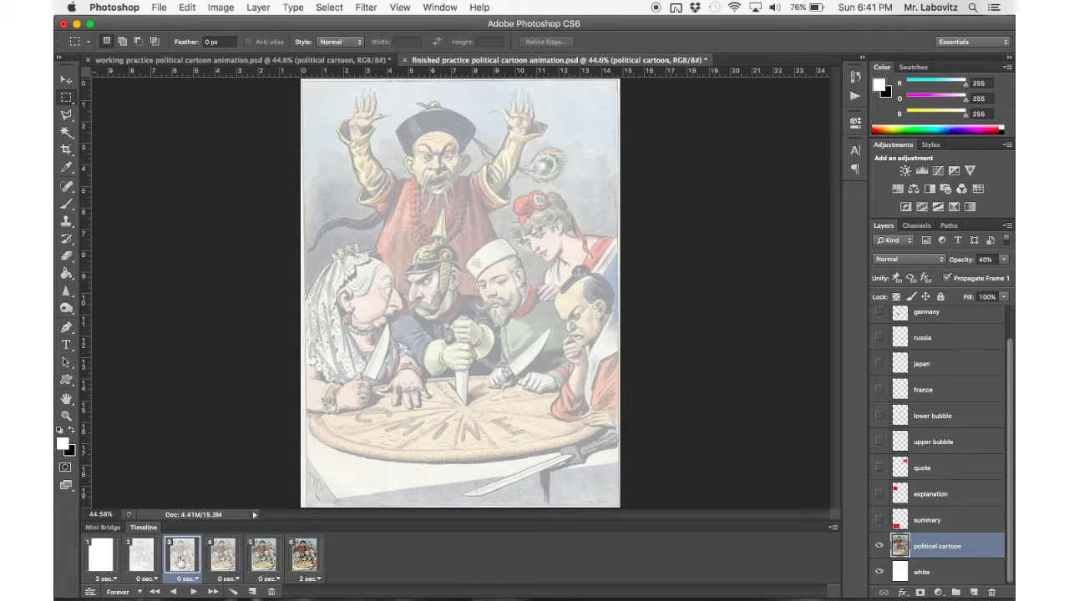
pyautogui.click(222, 558)
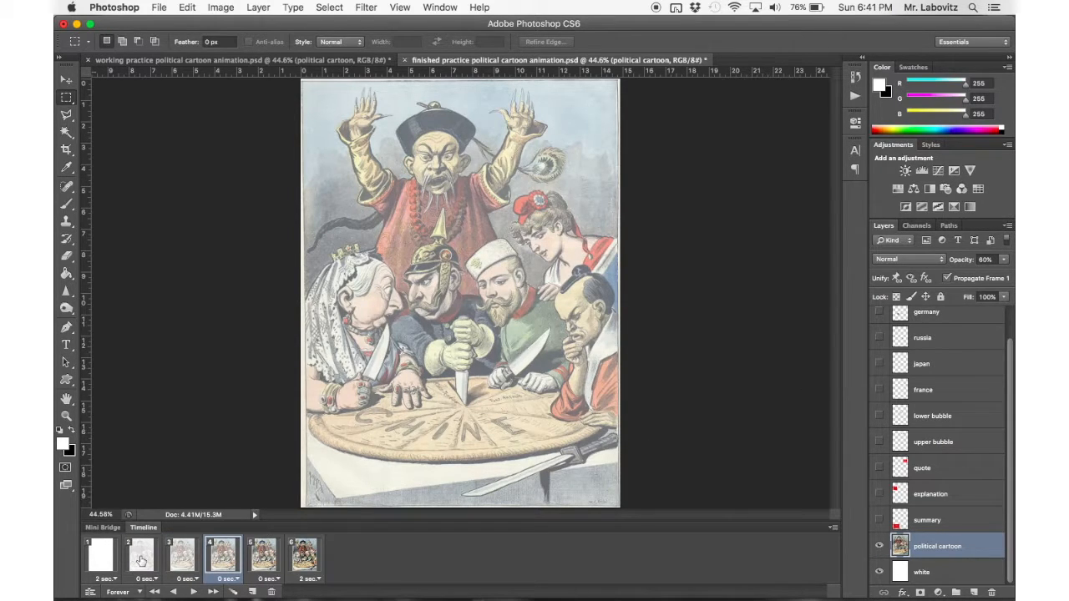
pyautogui.click(141, 562)
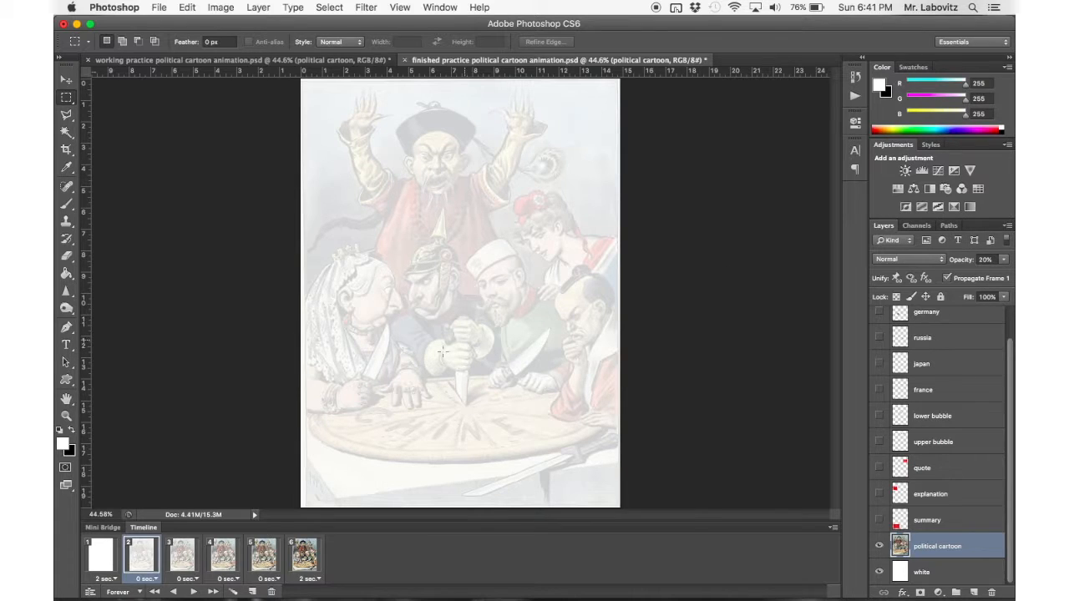
pyautogui.click(189, 557)
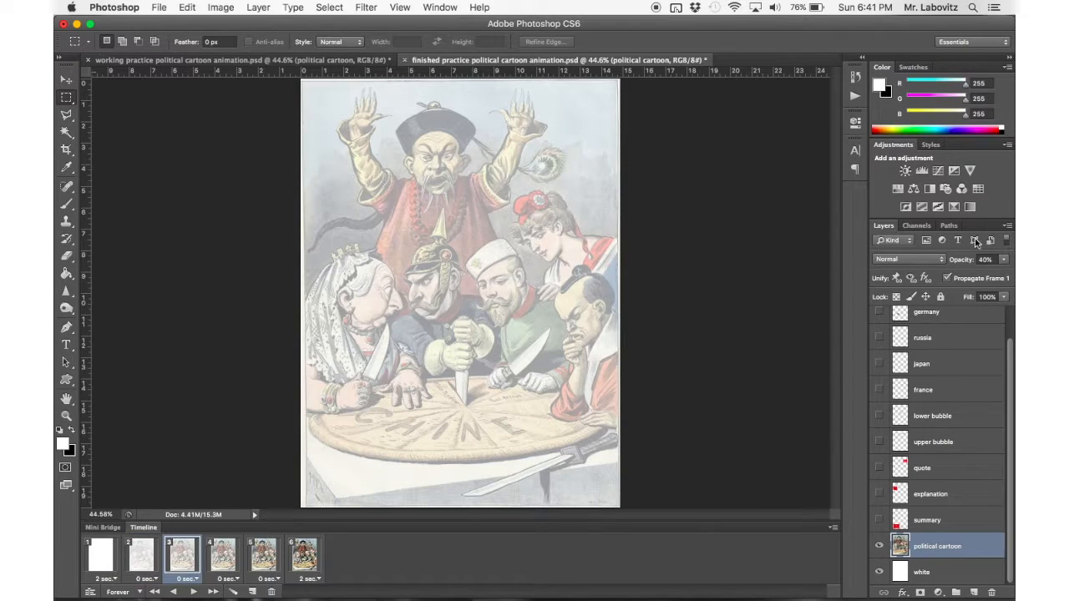
pyautogui.click(223, 555)
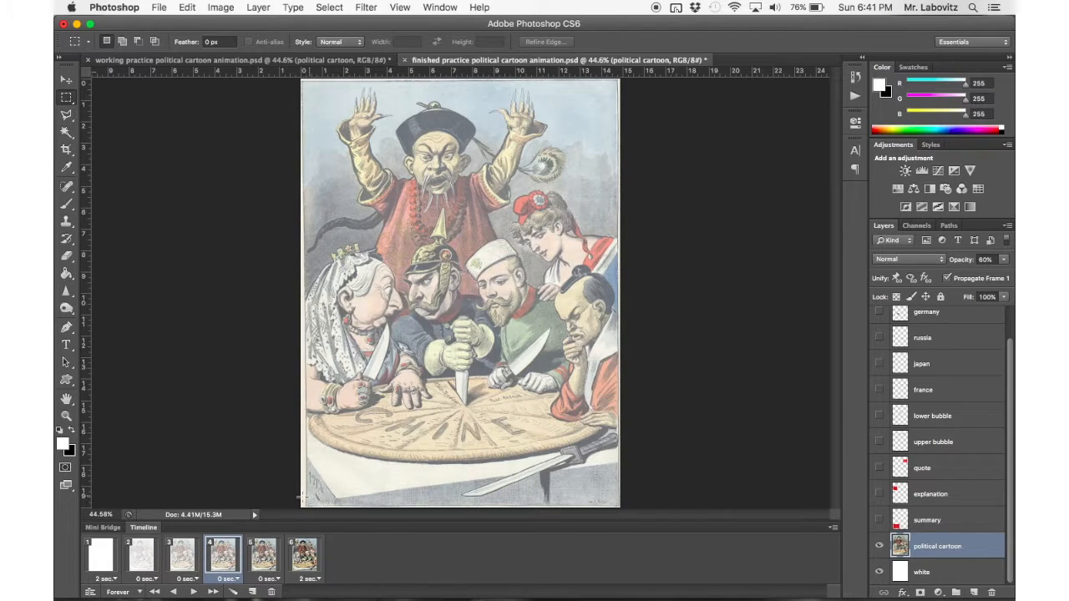
pyautogui.click(263, 556)
pyautogui.click(304, 556)
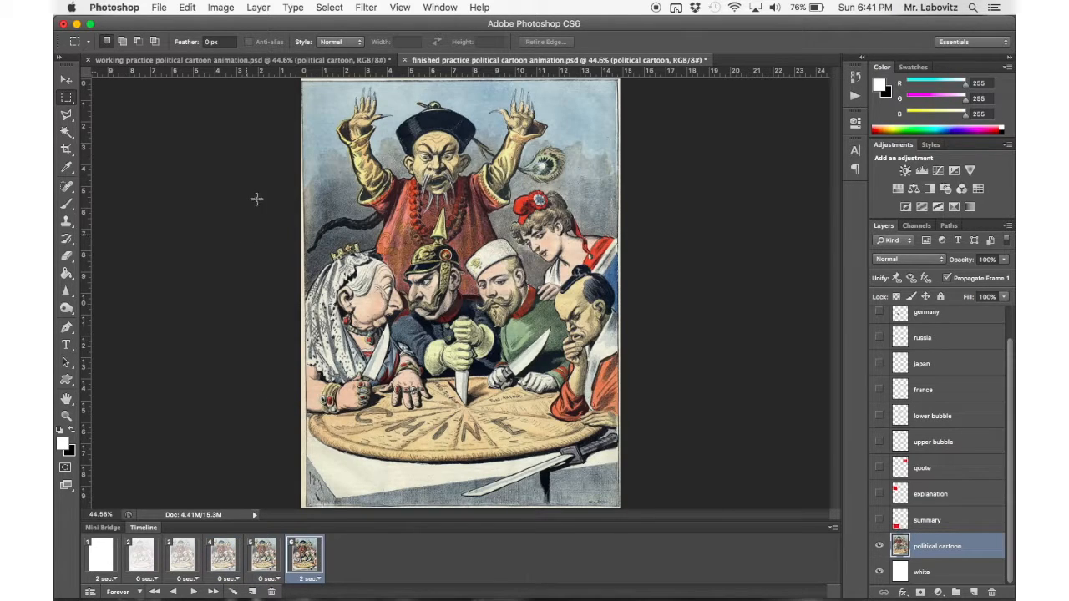
# In frame 2 of the working document, set the political cartoon layer's opacity to 20%.
pyautogui.click(322, 60)
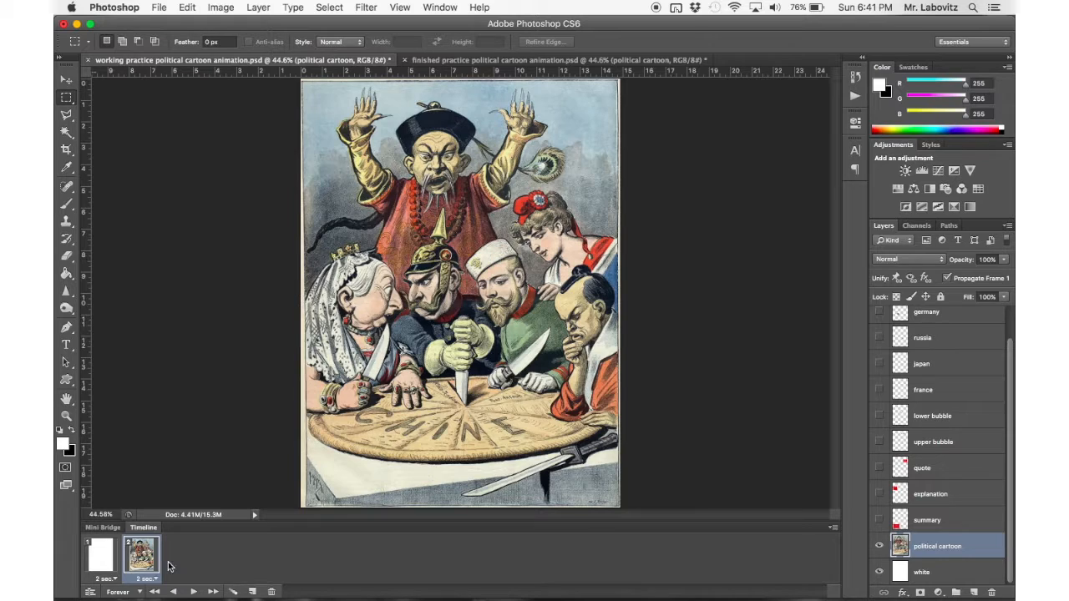
pyautogui.click(988, 260)
pyautogui.write('20')
pyautogui.press('Return')
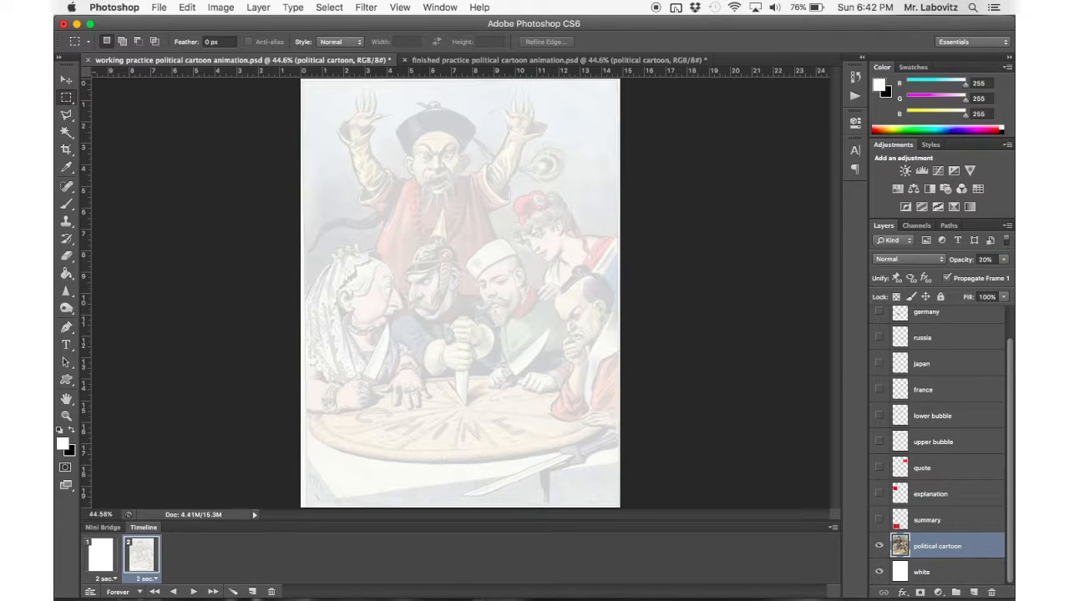
# Add frames 3 and 4 by duplicating the preceding frame, with the political cartoon layer at 40% and 60% opacity.
pyautogui.click(252, 592)
pyautogui.moveTo(995, 259); pyautogui.dragTo(926, 265)
pyautogui.write('40')
pyautogui.press('Return')
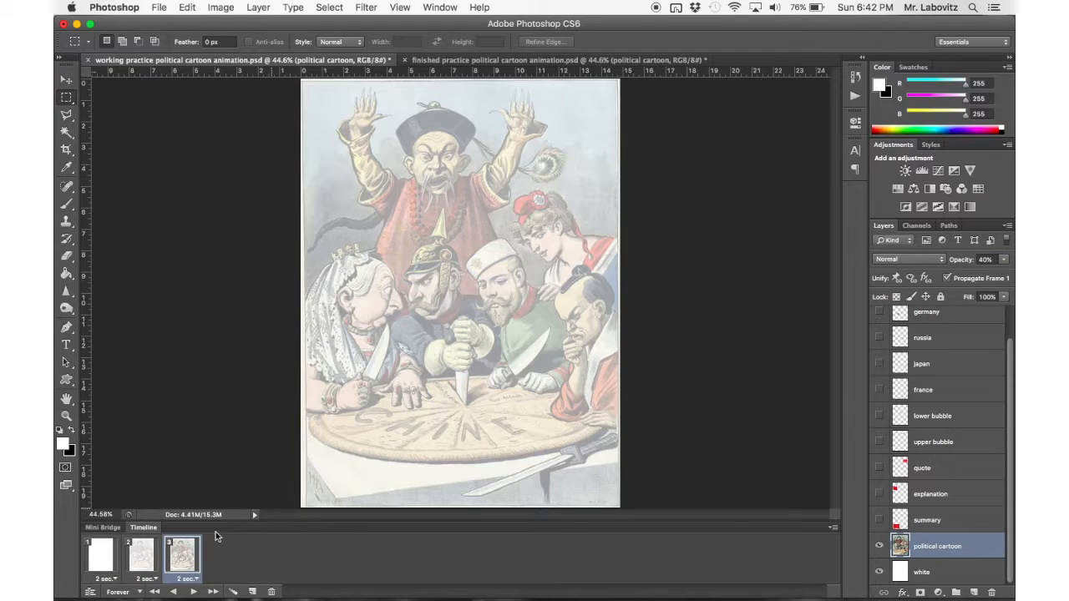
pyautogui.click(252, 591)
pyautogui.click(986, 260)
pyautogui.write('60')
pyautogui.press('Return')
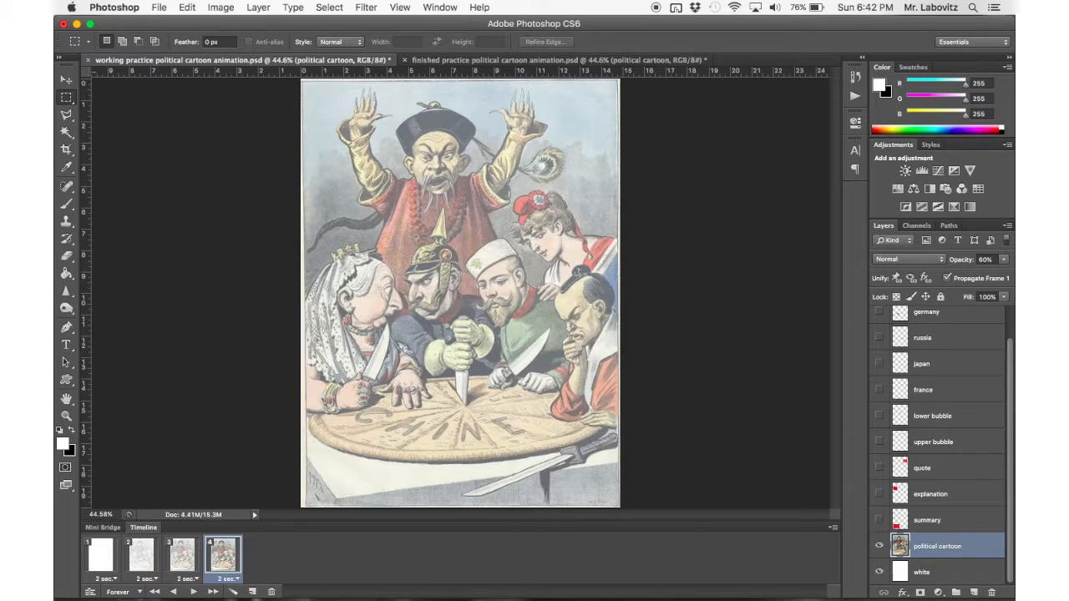
# Add frames 5 and 6 by duplicating the preceding frame, with the political cartoon layer at 80% and 100% opacity.
pyautogui.click(252, 592)
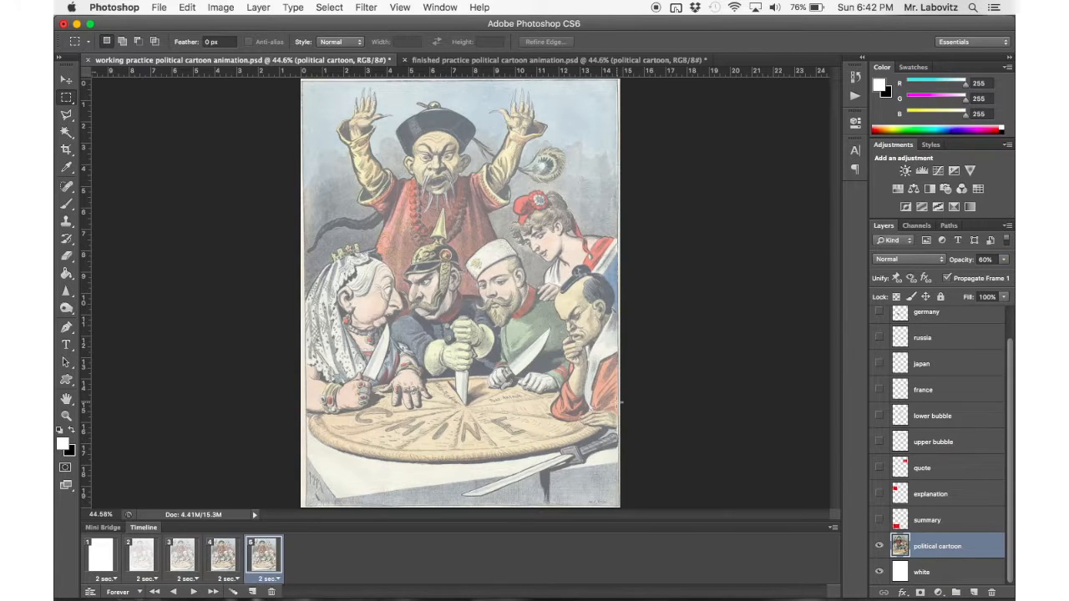
pyautogui.click(990, 260)
pyautogui.write('80')
pyautogui.press('Return')
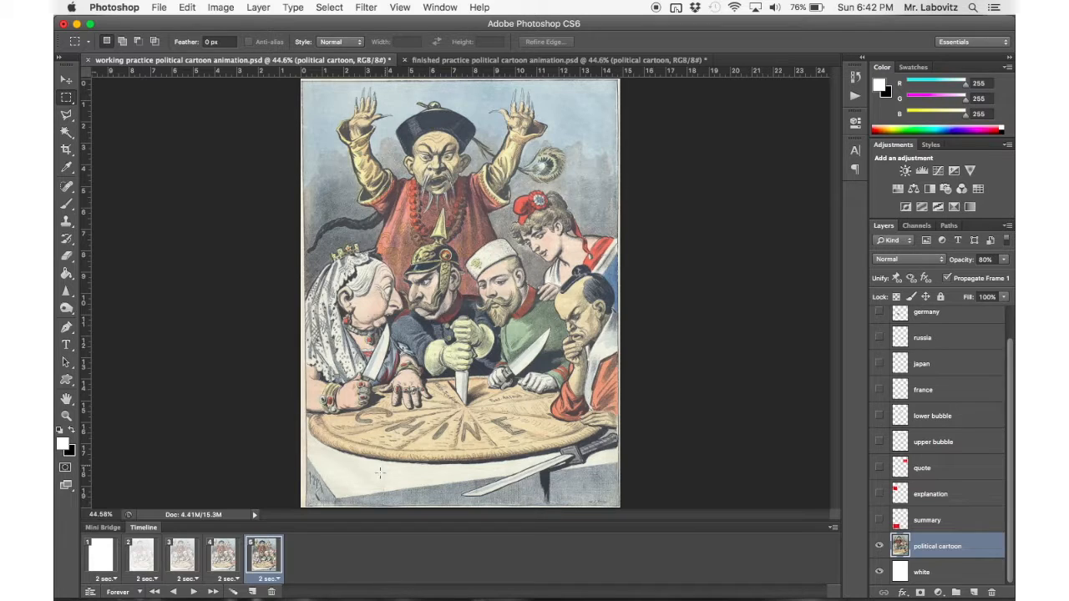
pyautogui.click(251, 591)
pyautogui.click(990, 259)
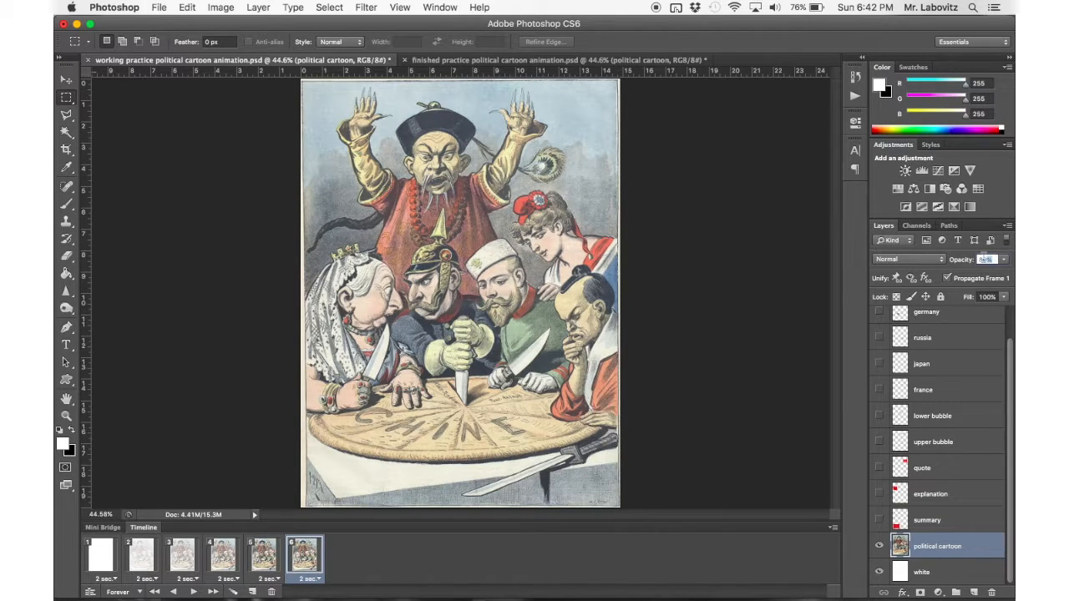
pyautogui.write('100')
pyautogui.press('Return')
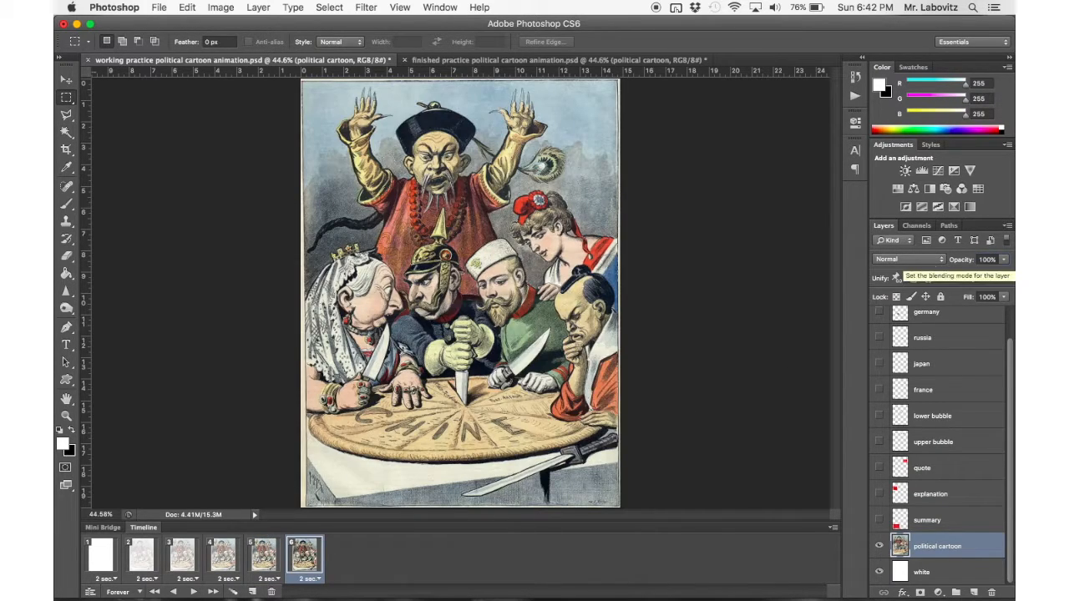
# Play the working document's fade-in, and compare it with frames 2 through 6 of the finished document.
pyautogui.click(193, 593)
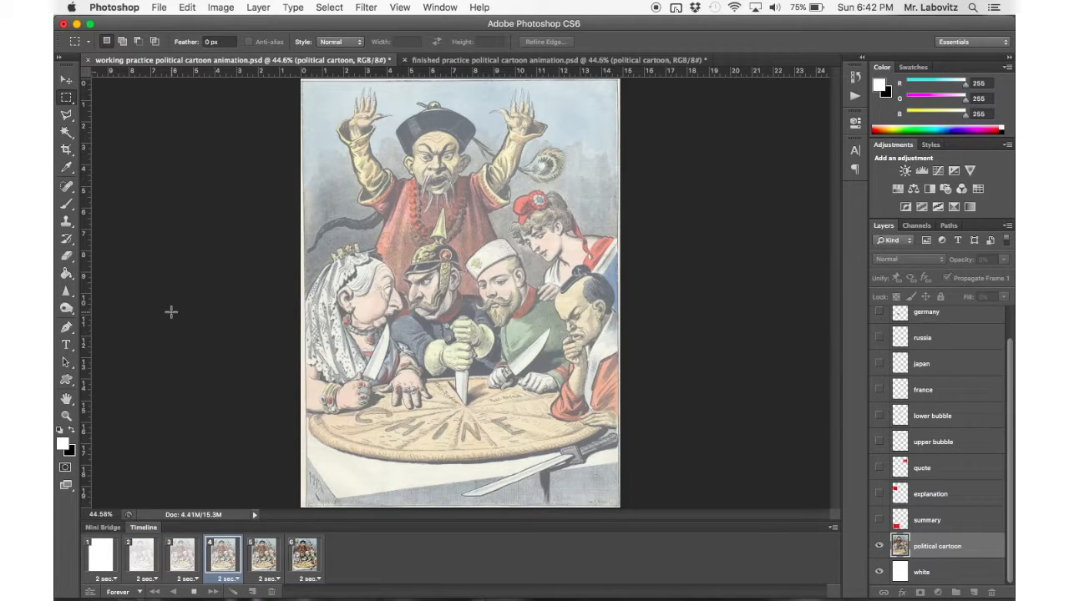
pyautogui.click(194, 592)
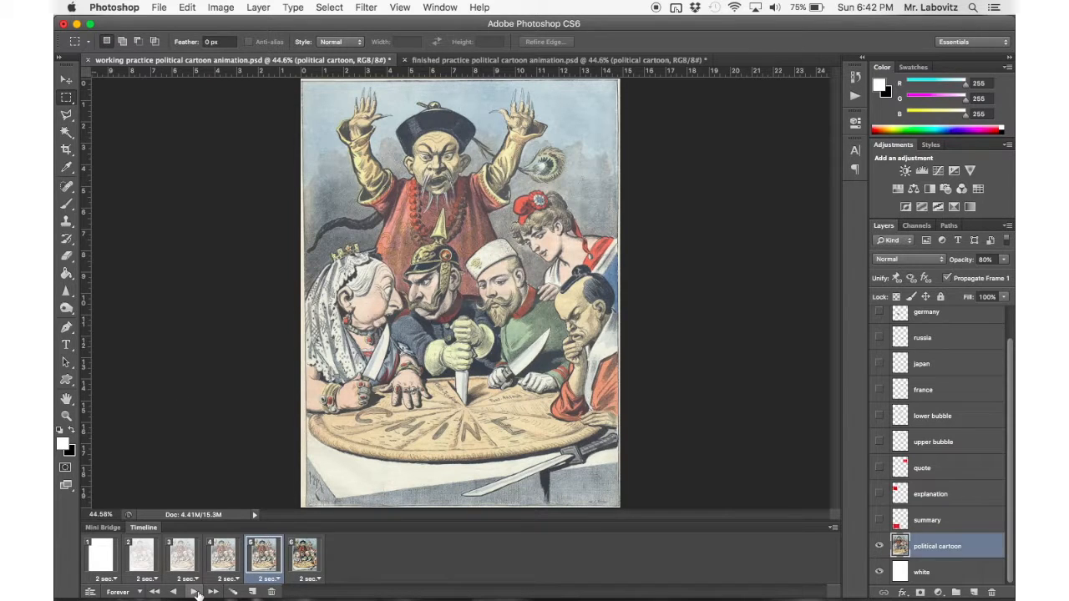
pyautogui.click(474, 61)
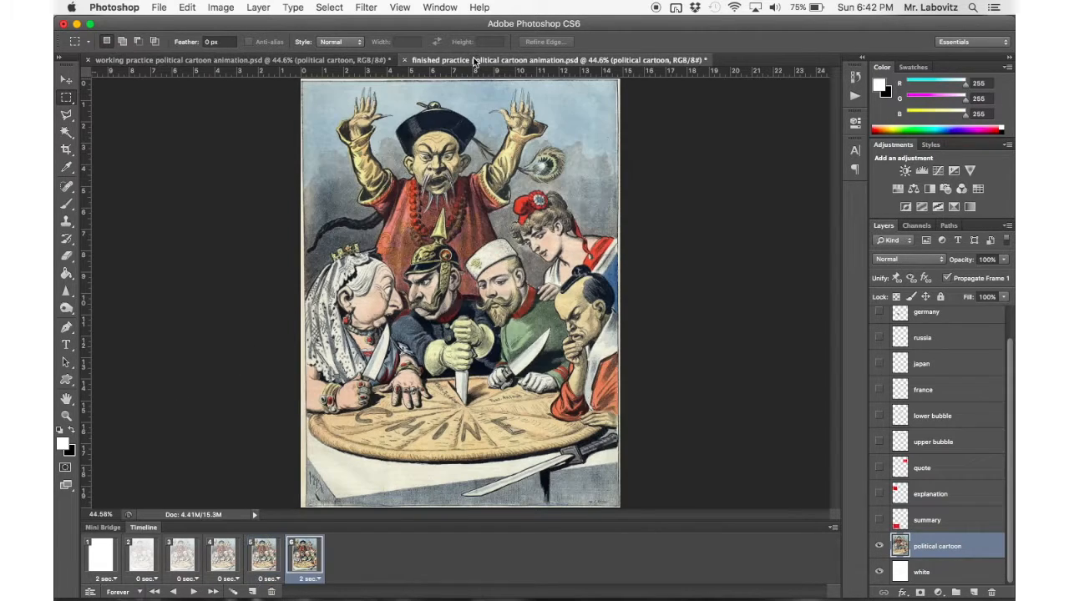
pyautogui.click(144, 562)
pyautogui.click(177, 555)
pyautogui.click(223, 556)
pyautogui.click(265, 555)
pyautogui.click(306, 555)
# In the working document, set frames 2 through 5 to no delay.
pyautogui.click(326, 63)
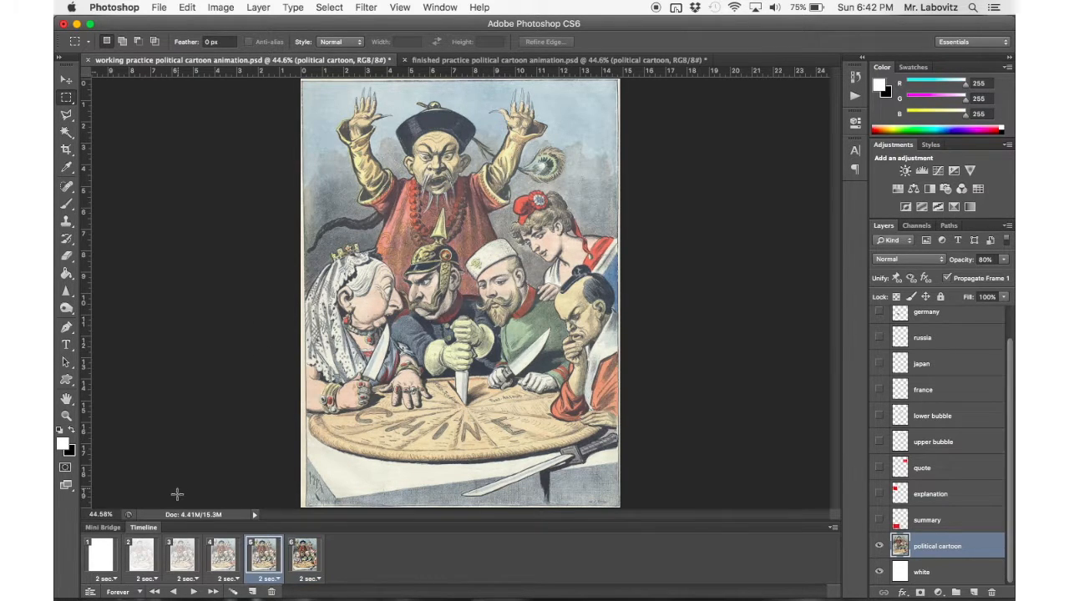
pyautogui.click(148, 580)
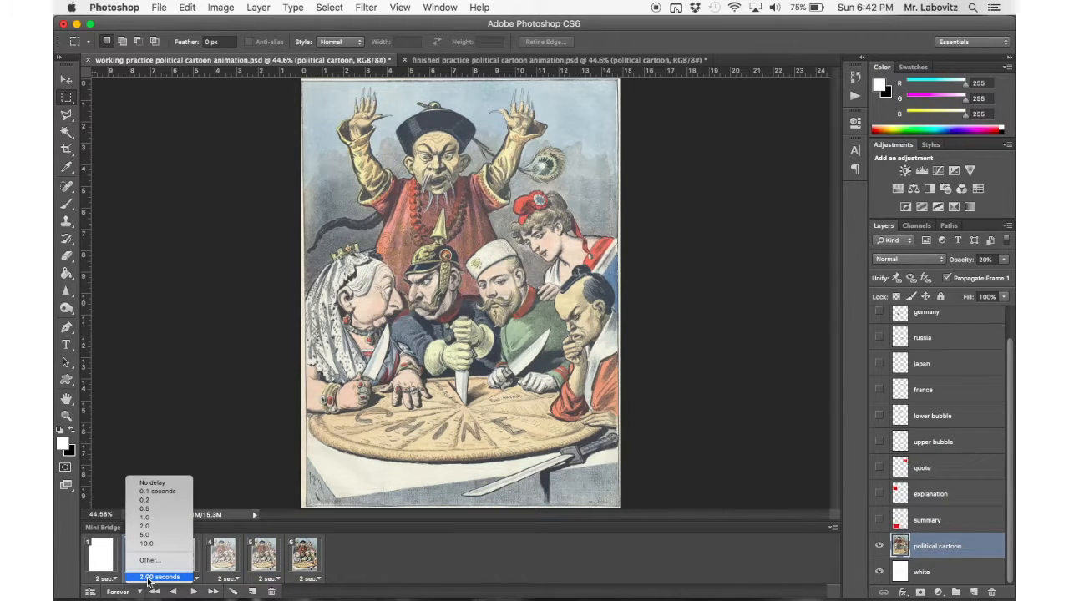
pyautogui.click(162, 482)
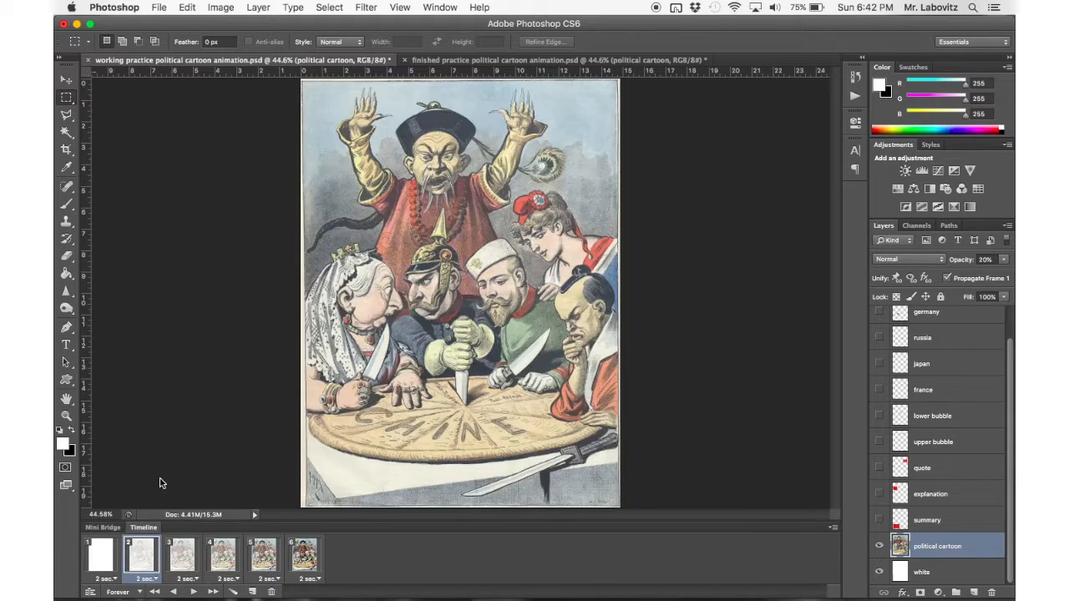
pyautogui.click(188, 558)
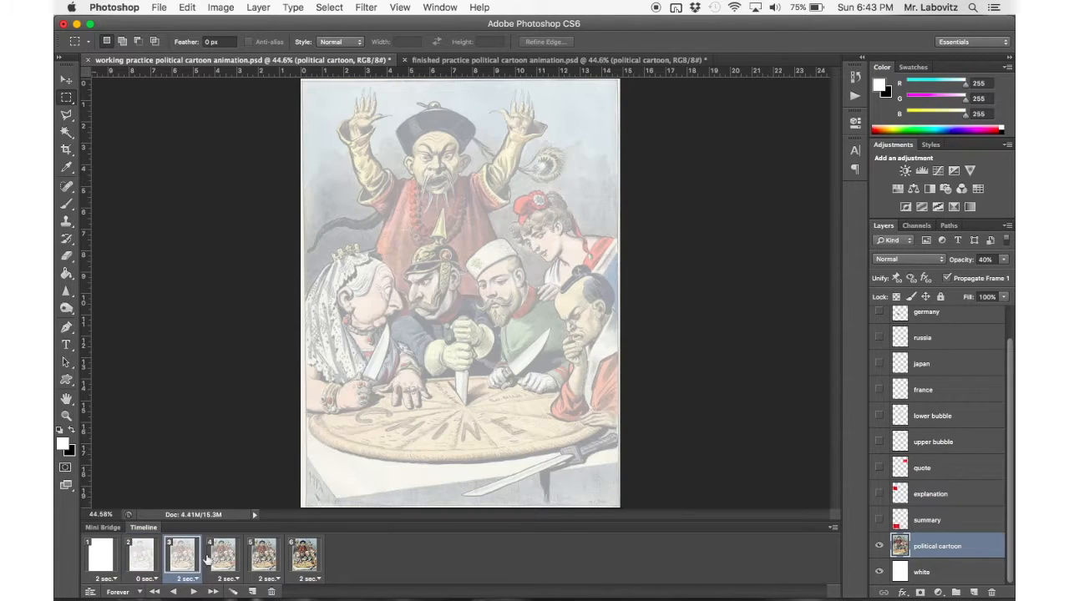
pyautogui.keyDown('shift'); pyautogui.click(269, 558); pyautogui.keyUp('shift')
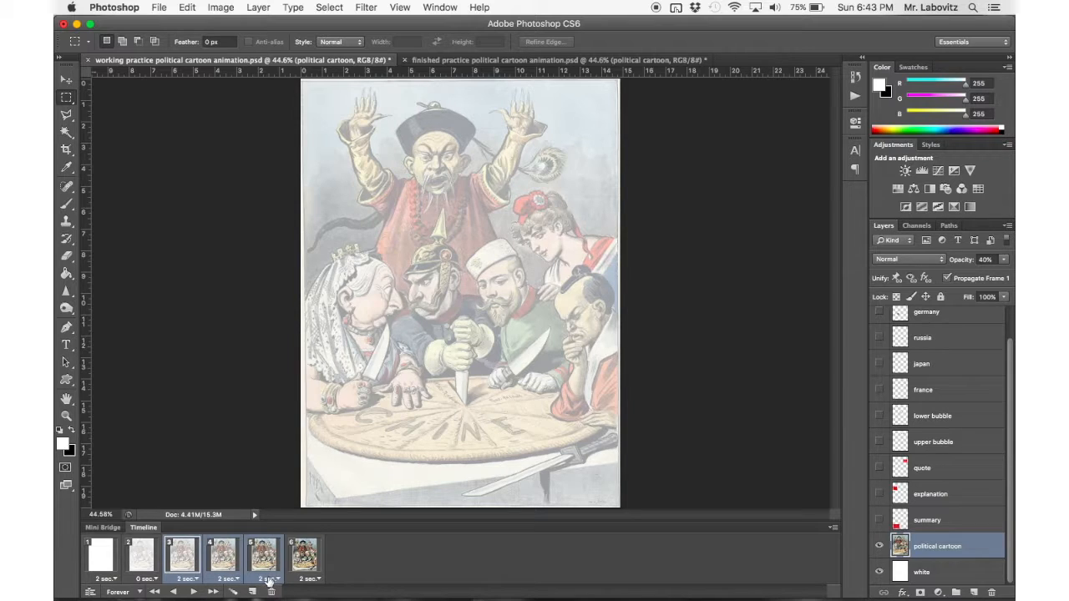
pyautogui.click(264, 579)
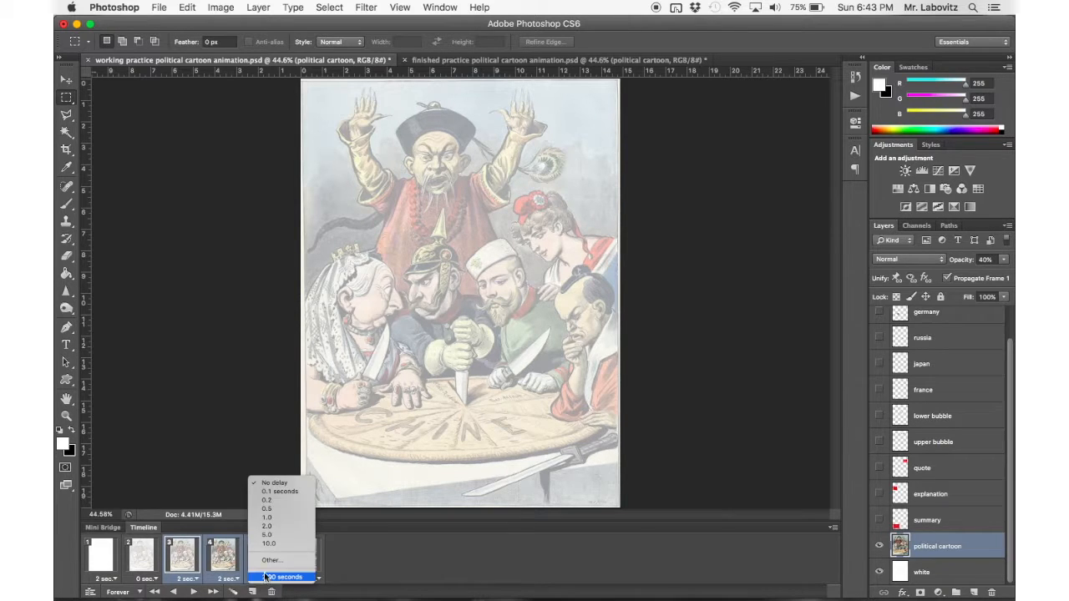
pyautogui.click(276, 483)
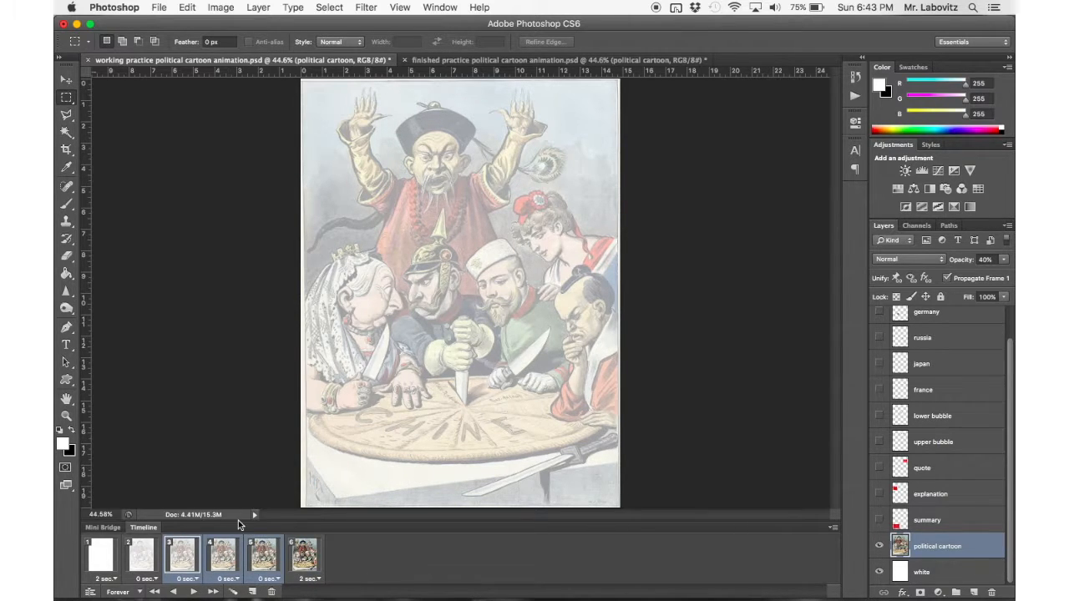
# Play the working document's fade-in from frame 1, and look over the animation's looping options.
pyautogui.click(102, 556)
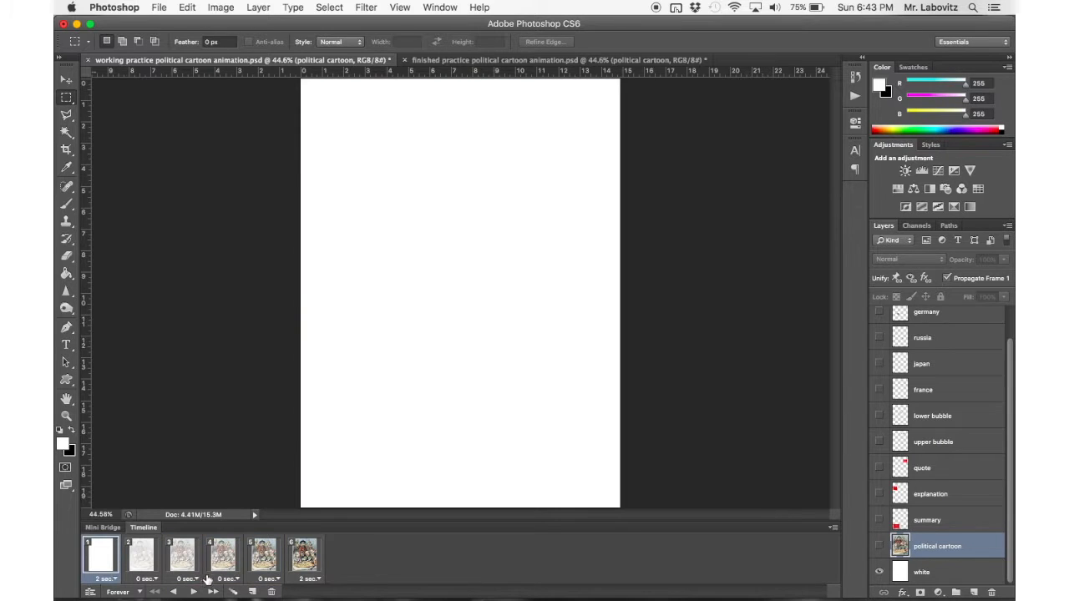
pyautogui.click(193, 591)
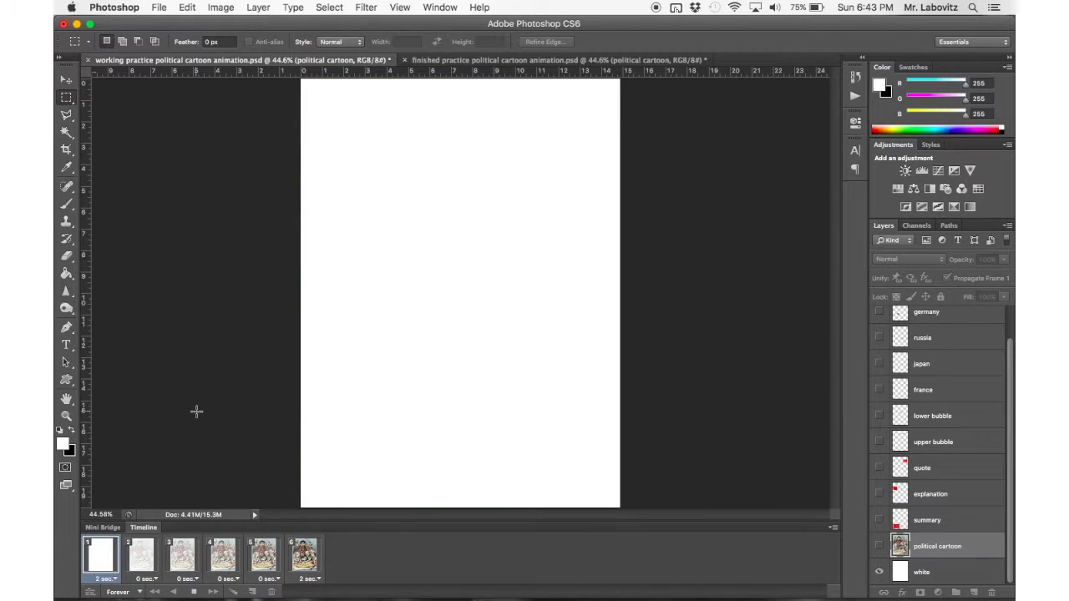
pyautogui.click(194, 593)
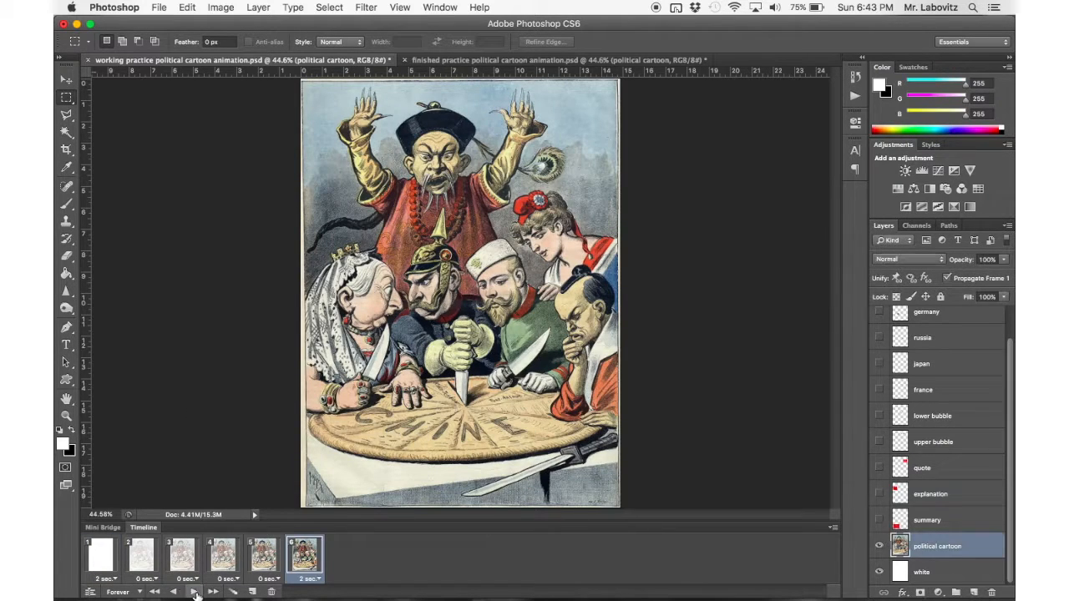
pyautogui.click(119, 592)
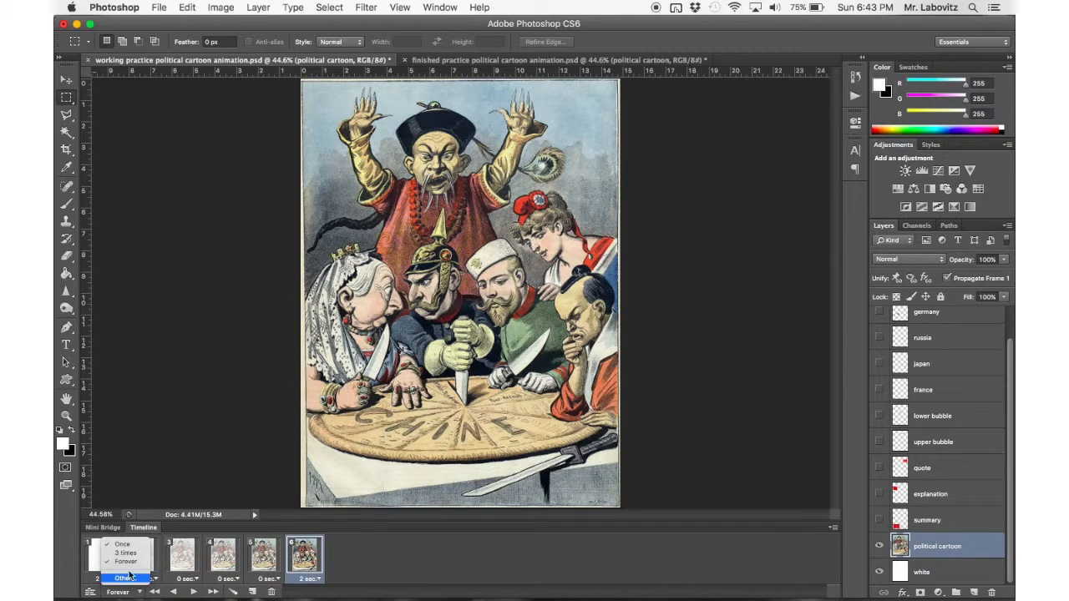
pyautogui.click(167, 464)
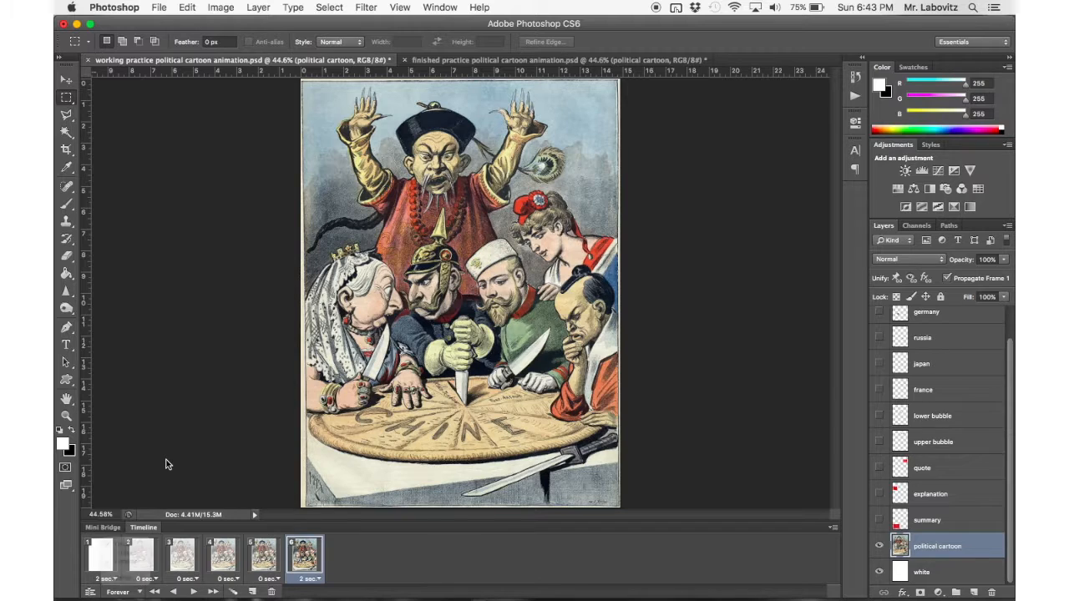
pyautogui.click(109, 552)
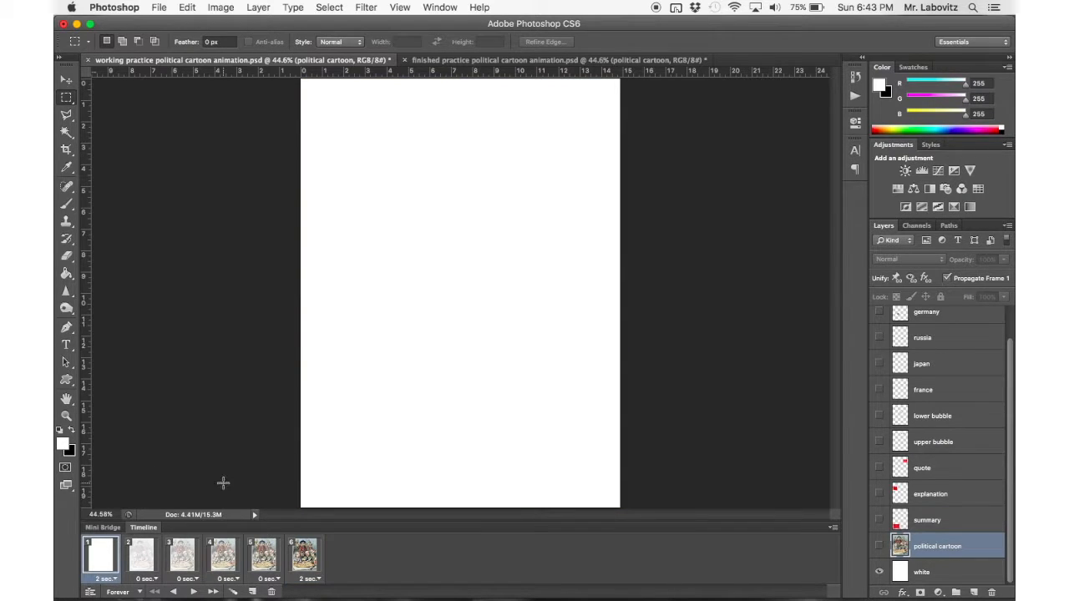
# In the finished document, undo the last change to restore the frames after frame 6, and step through frames 7 to 14.
pyautogui.click(473, 60)
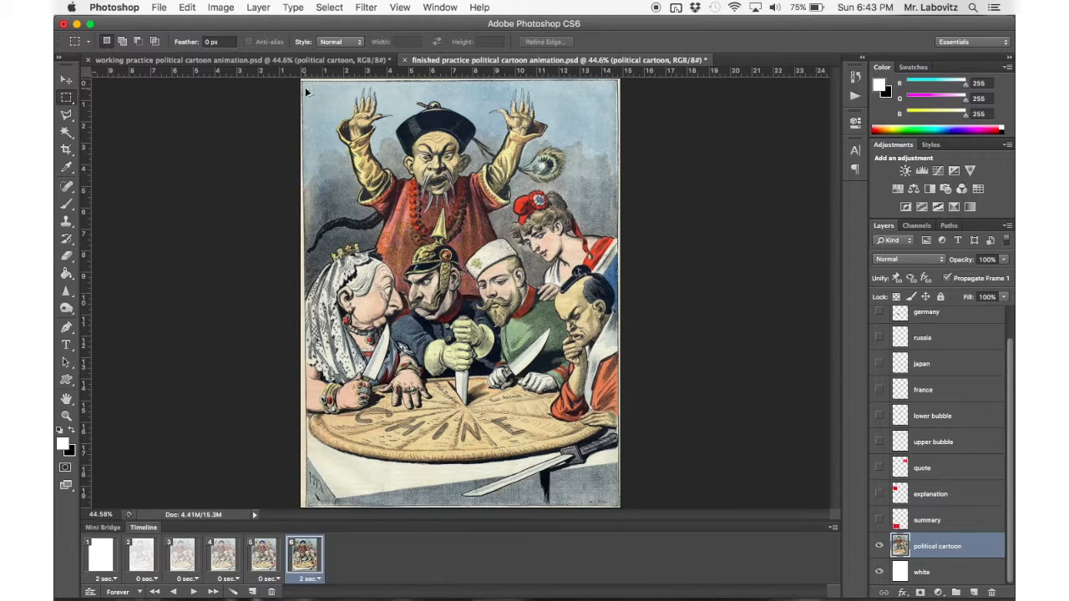
pyautogui.press('super+z')
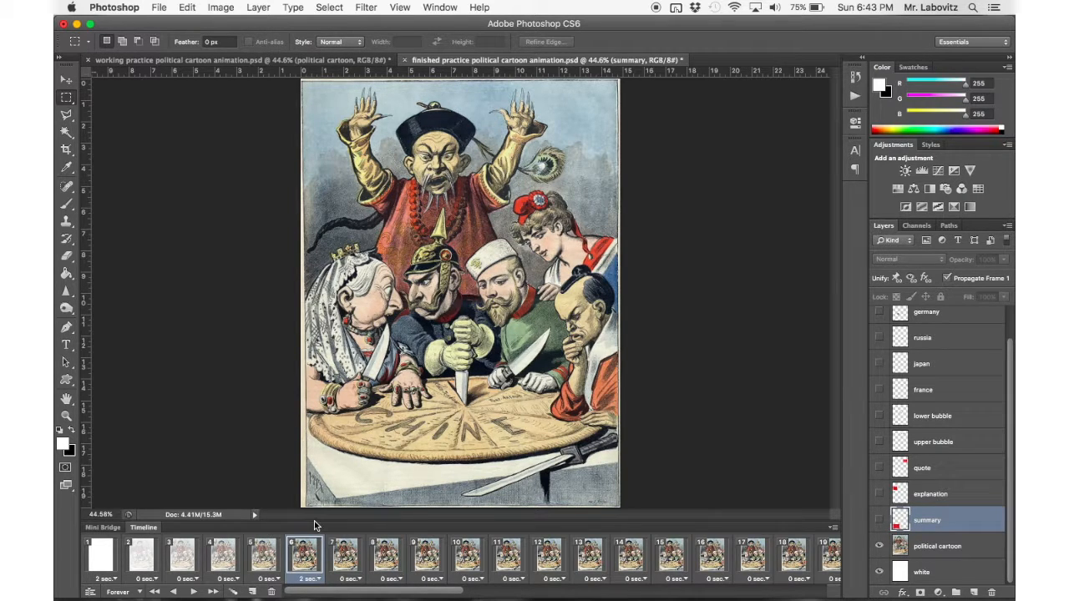
pyautogui.click(345, 556)
pyautogui.click(386, 555)
pyautogui.click(427, 556)
pyautogui.click(467, 555)
pyautogui.click(498, 553)
pyautogui.click(547, 558)
pyautogui.click(589, 560)
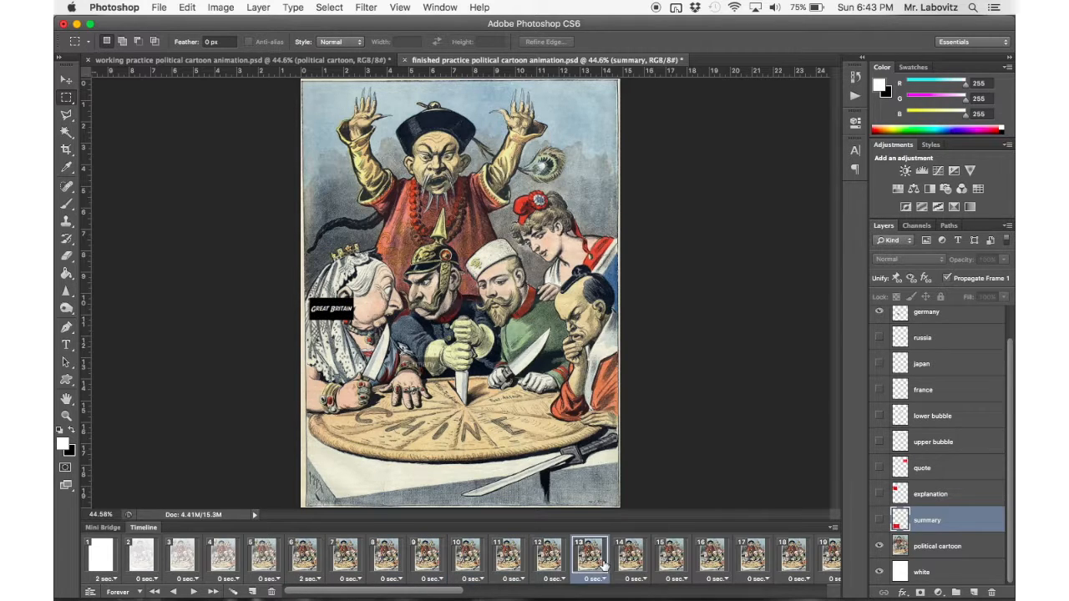
pyautogui.click(631, 562)
# Examine frames 30 through 32 of the finished document, and play its animation from frame 32.
pyautogui.hscroll(10, 708, 566)
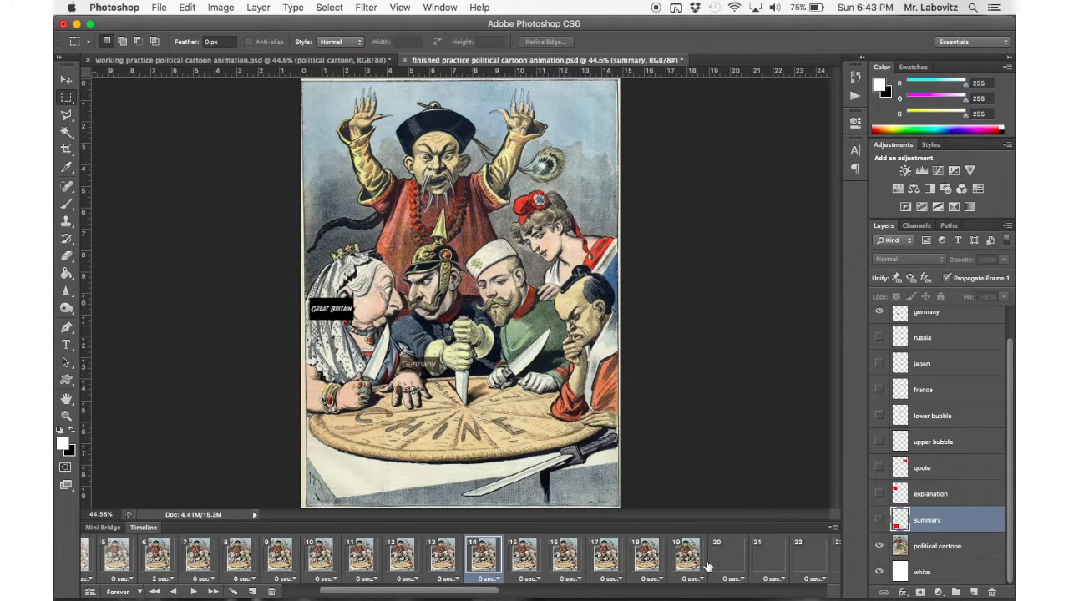
pyautogui.hscroll(12, 709, 567)
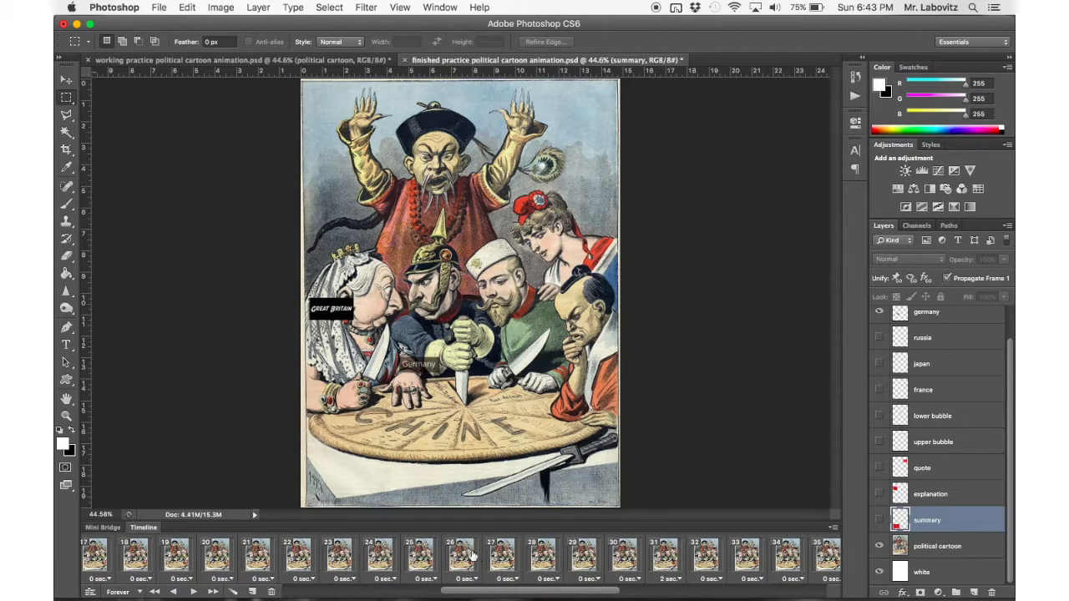
pyautogui.click(613, 551)
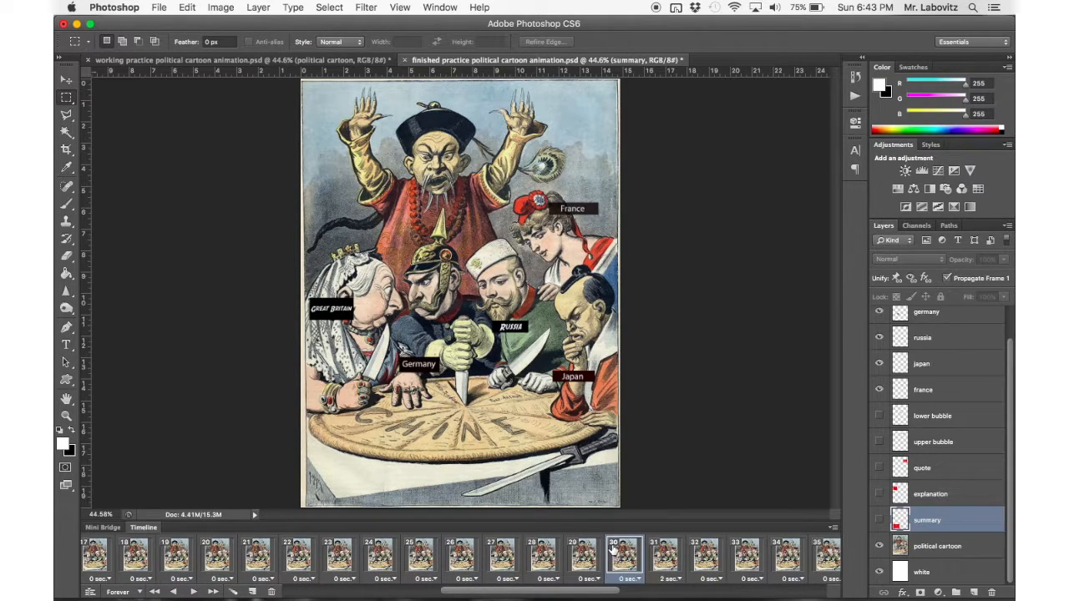
pyautogui.click(668, 556)
pyautogui.hscroll(4, 668, 556)
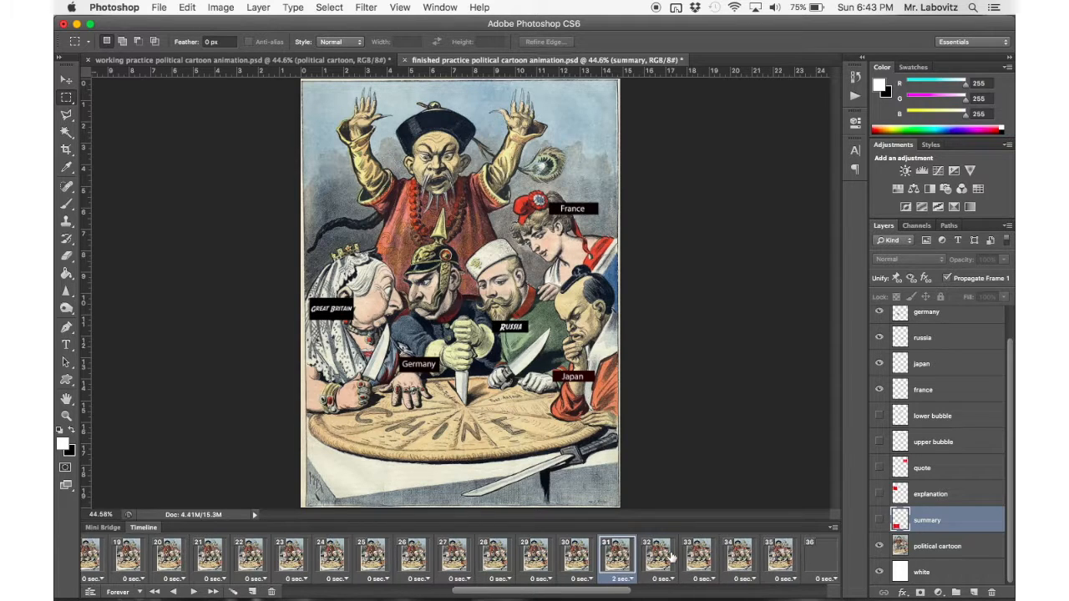
pyautogui.click(589, 560)
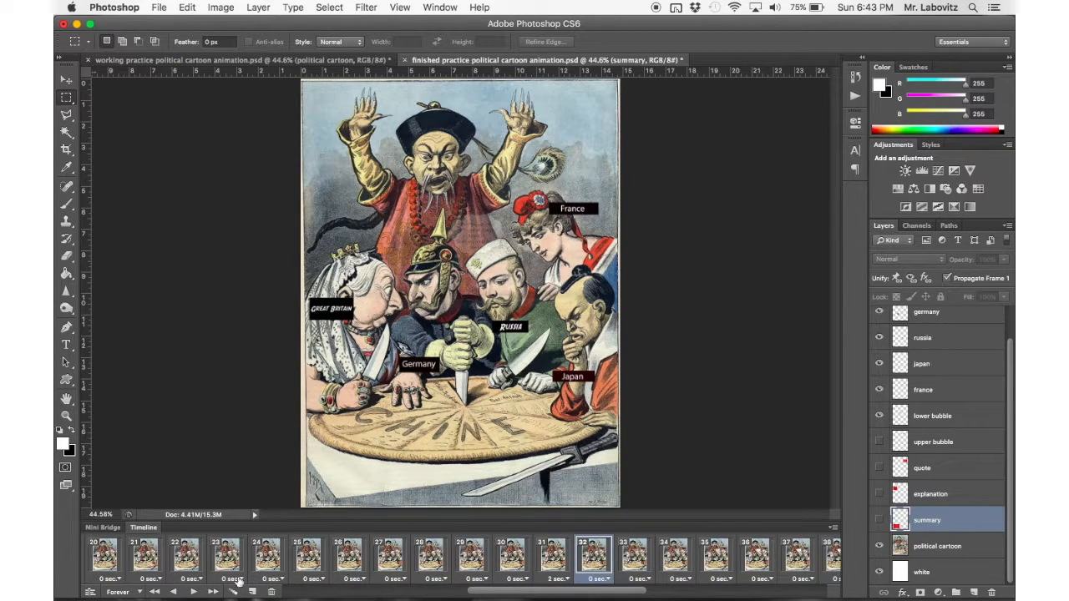
pyautogui.click(193, 592)
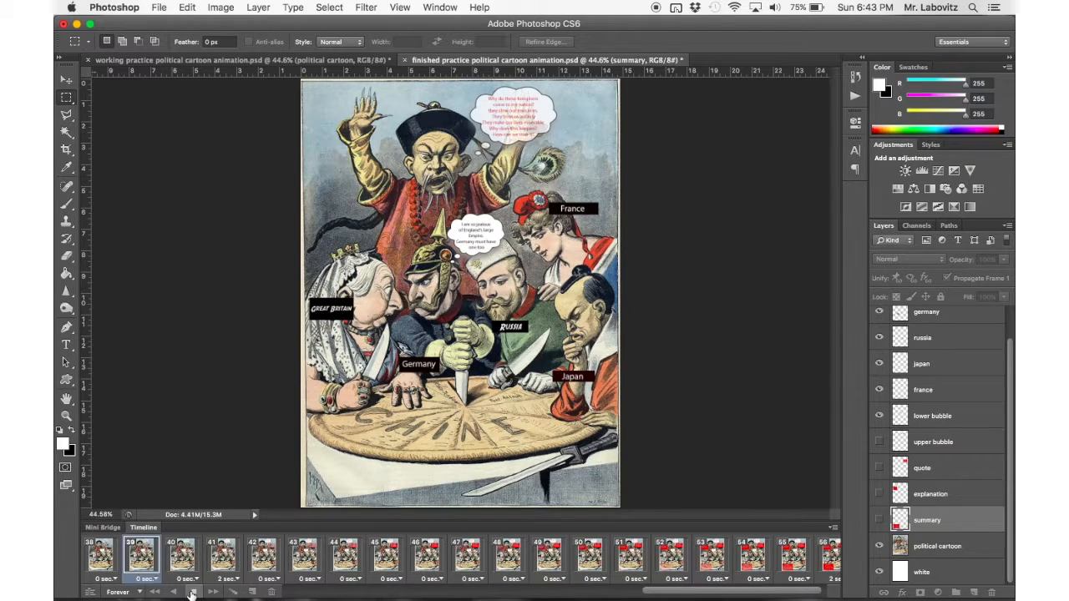